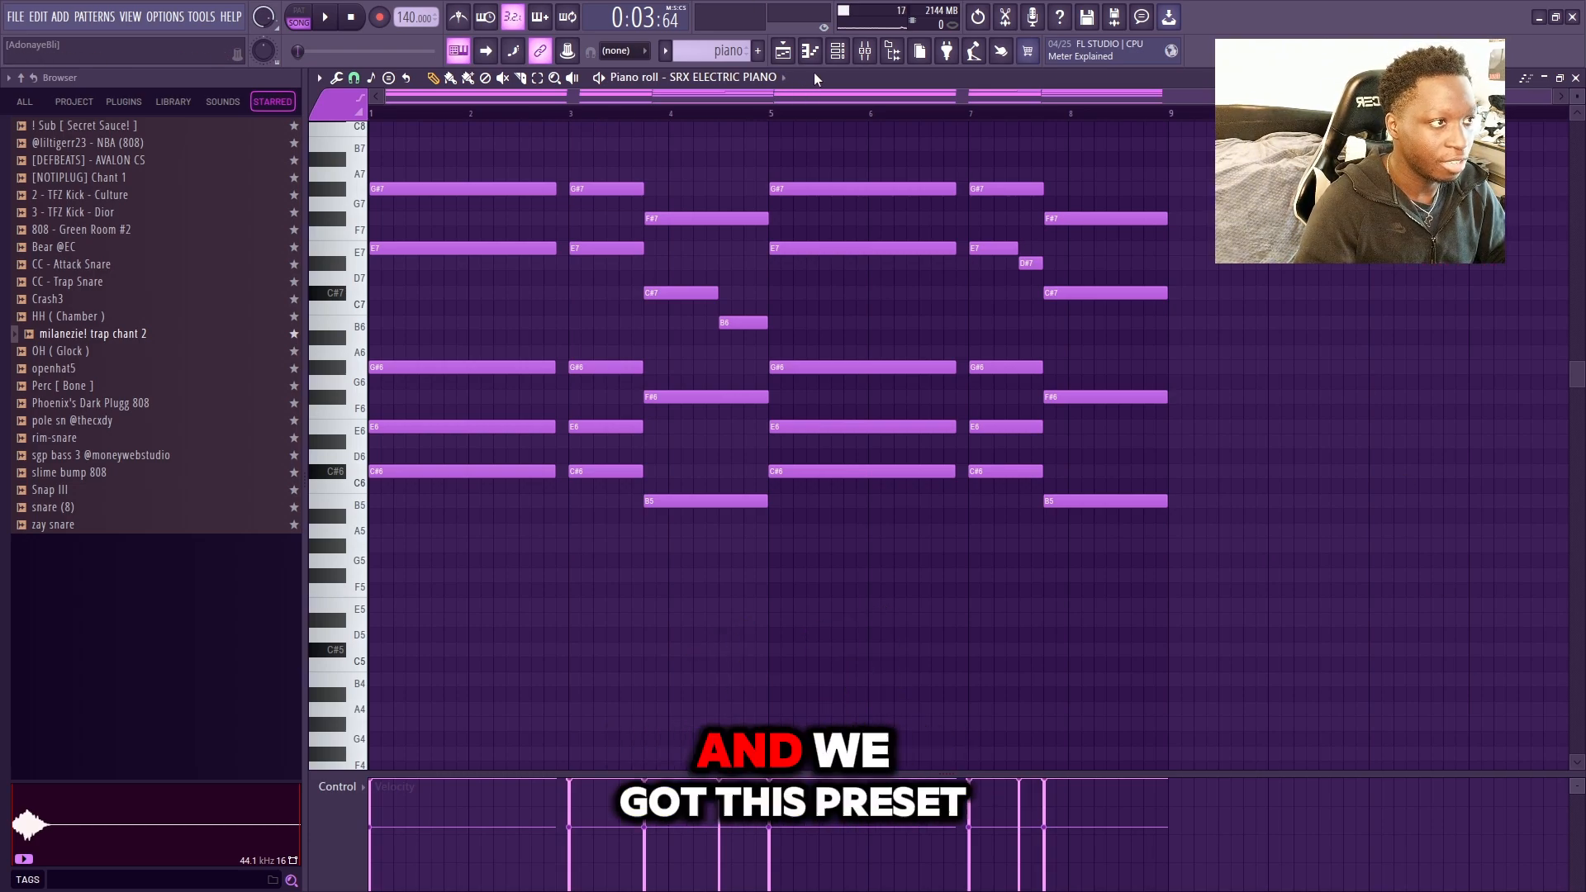
# Check the SRX ELECTRIC PIANO channel's Soft EP1 preset and review its chord progression in the piano roll.
pyautogui.click(567, 567)
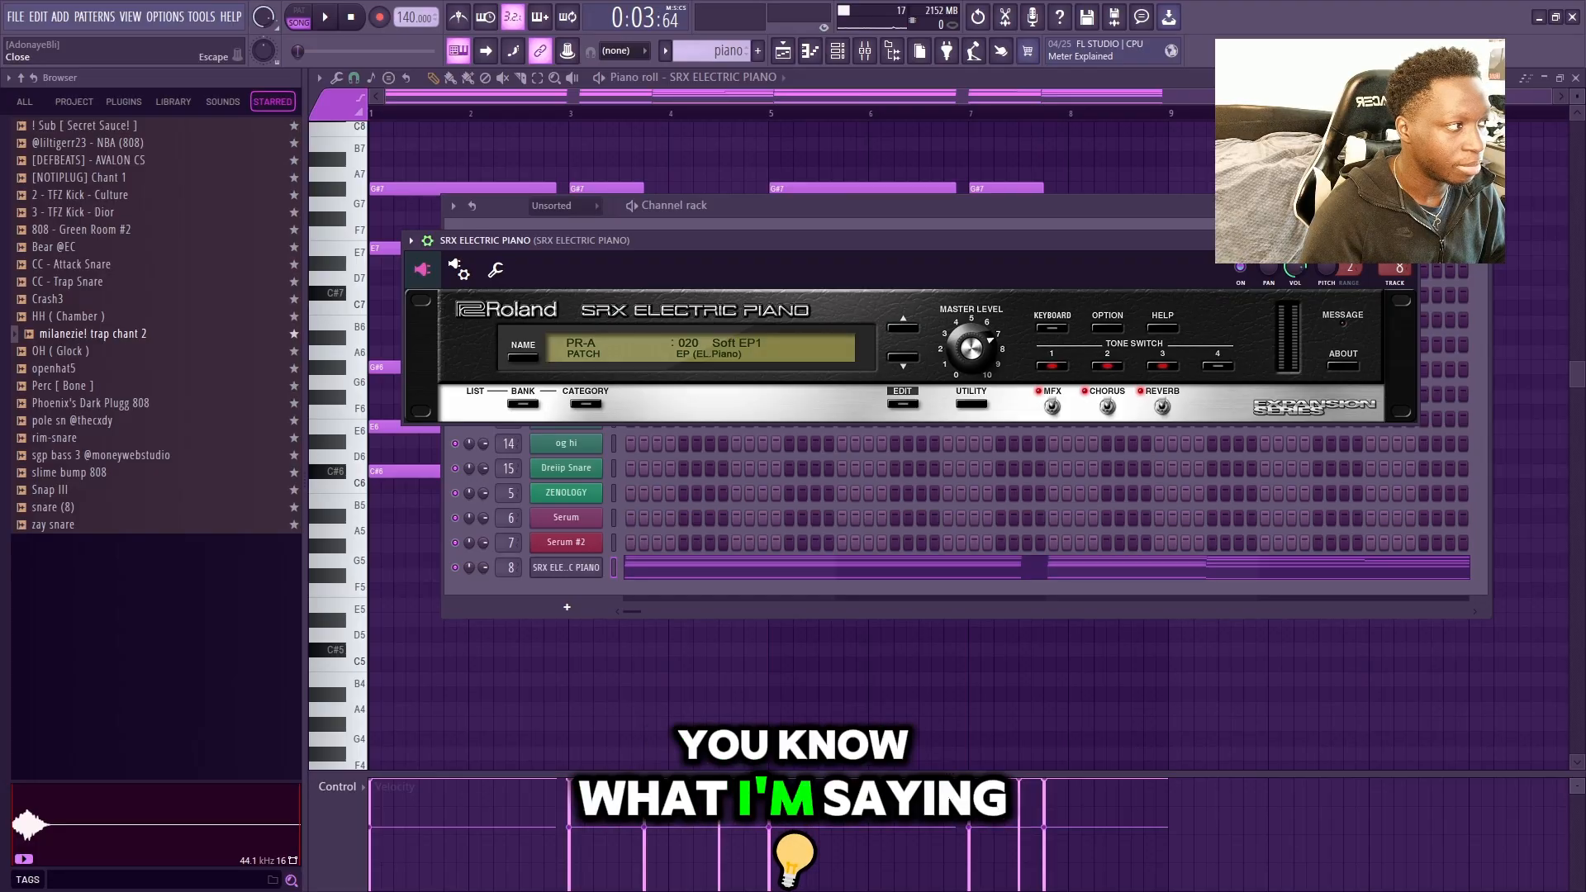
pyautogui.click(1411, 242)
pyautogui.click(1481, 205)
pyautogui.scroll(-1, 661, 219)
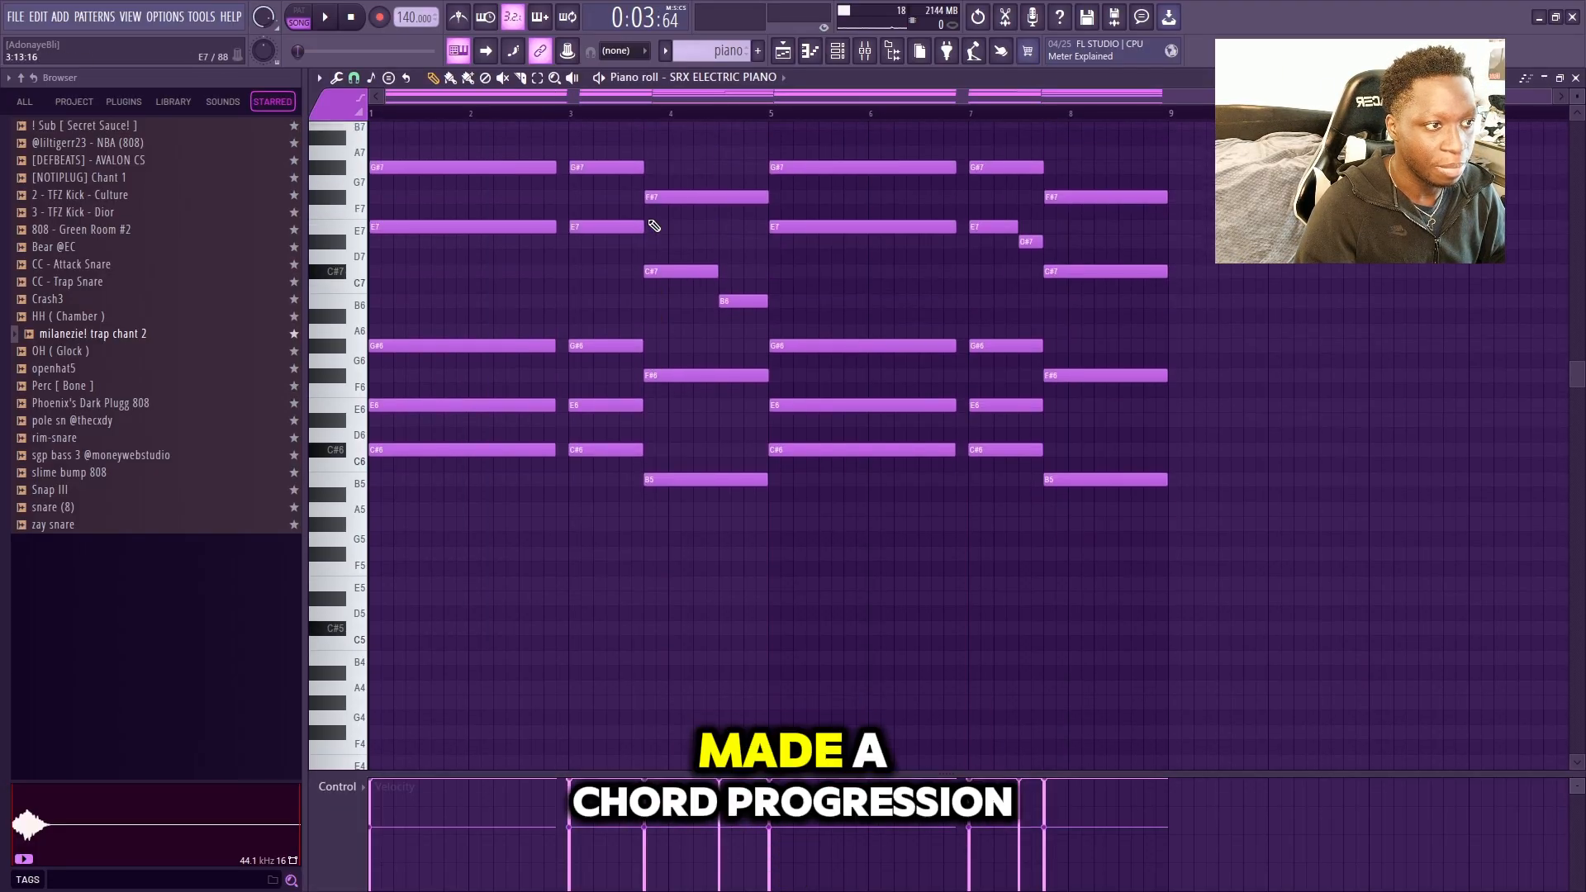
pyautogui.scroll(1, 655, 225)
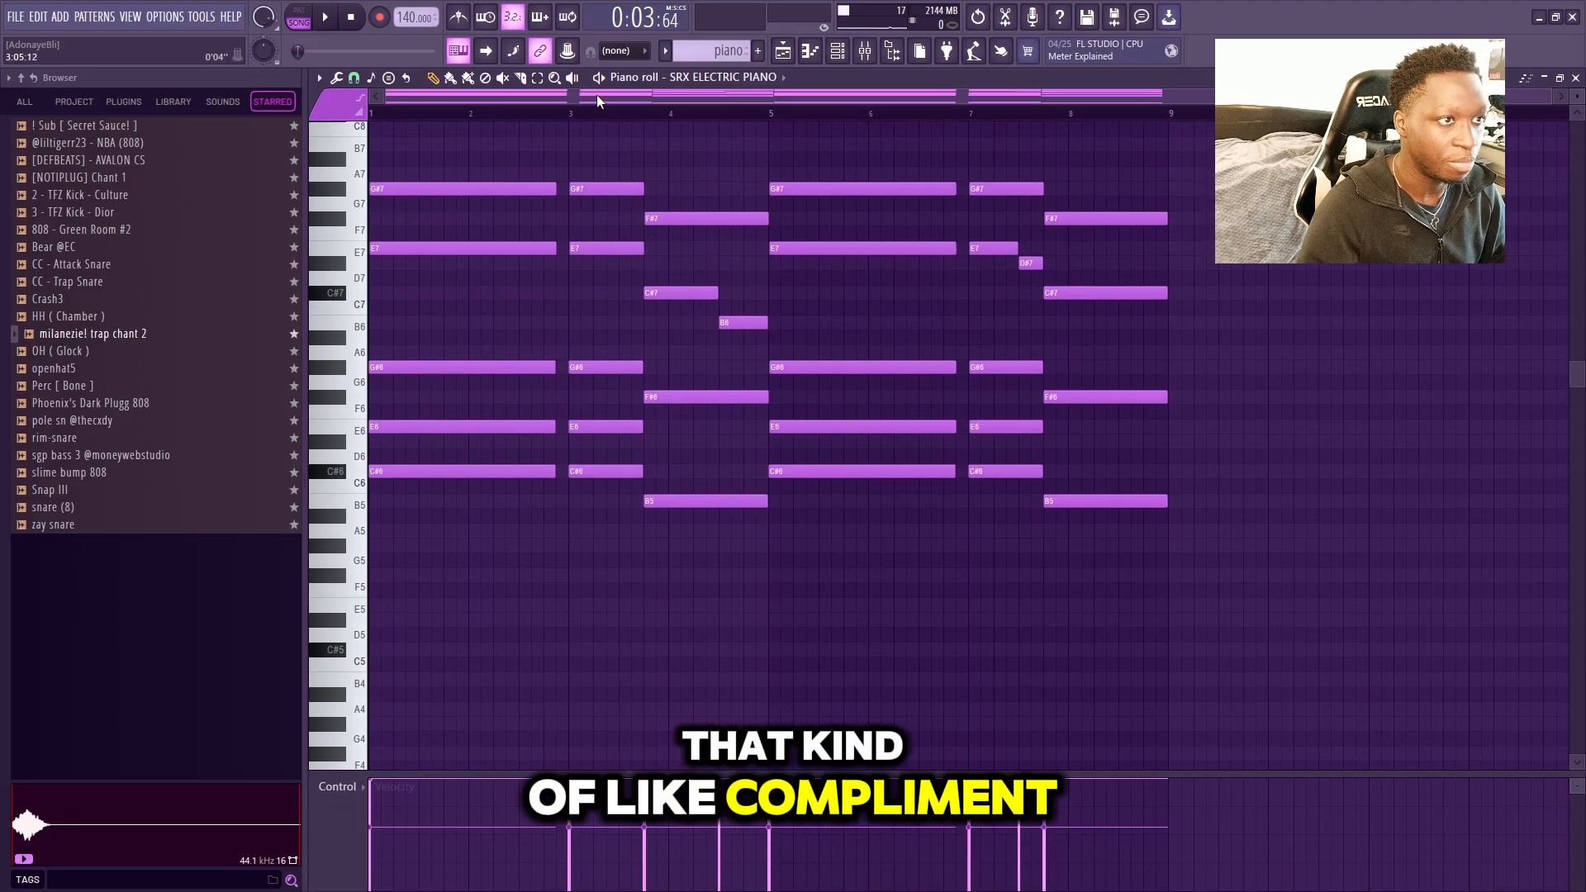
pyautogui.scroll(2, 601, 99)
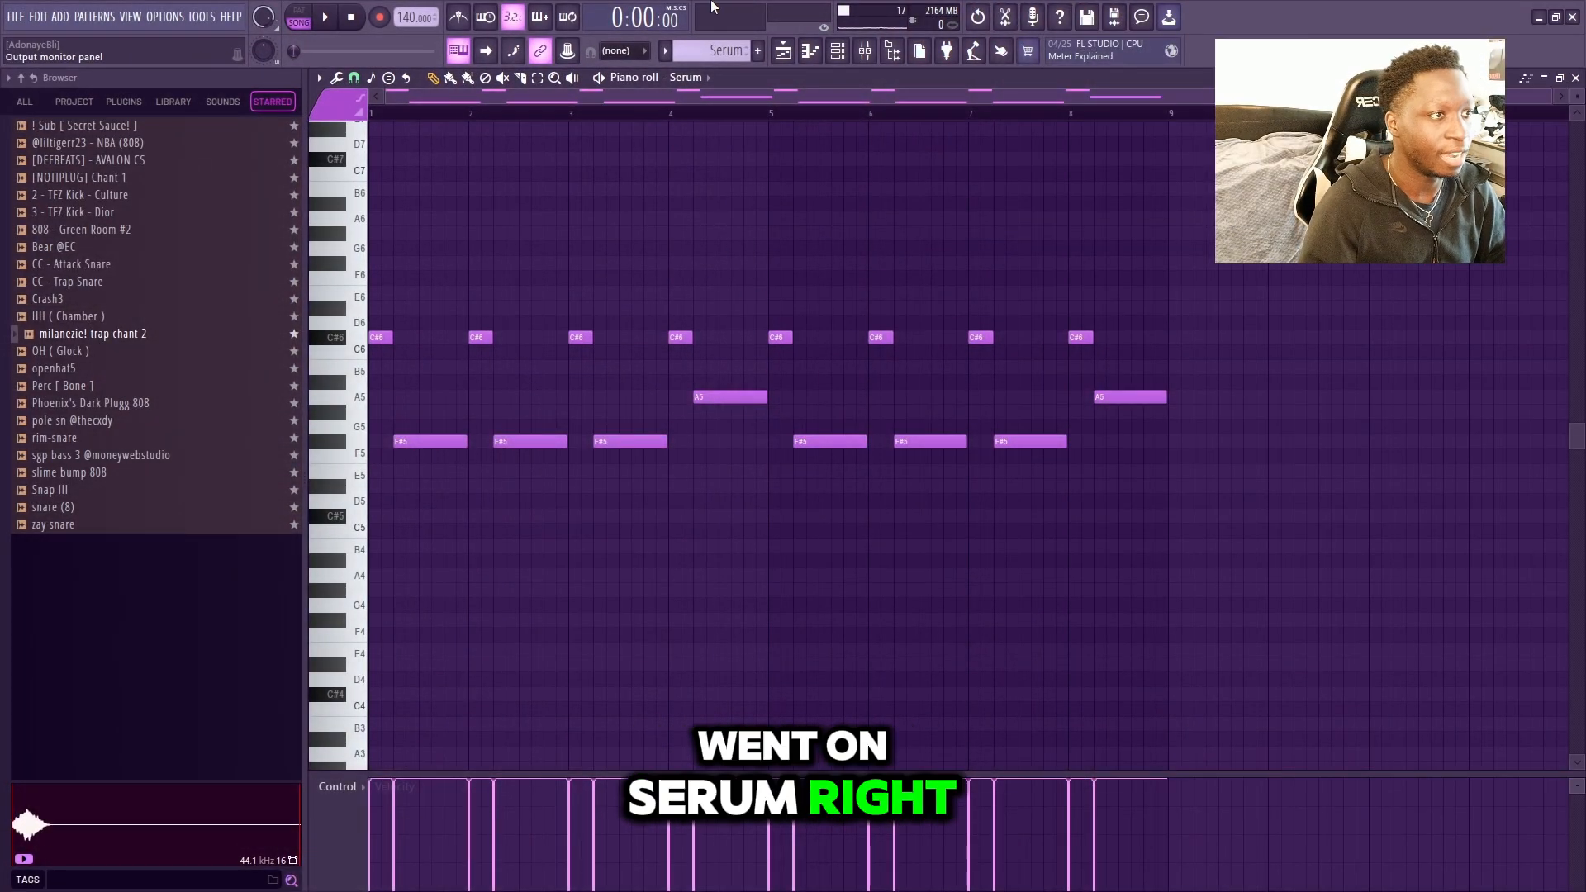
# Open the Serum channel's plugin to view its "lead - balance" preset, and close it.
pyautogui.press('F6')
pyautogui.click(575, 525)
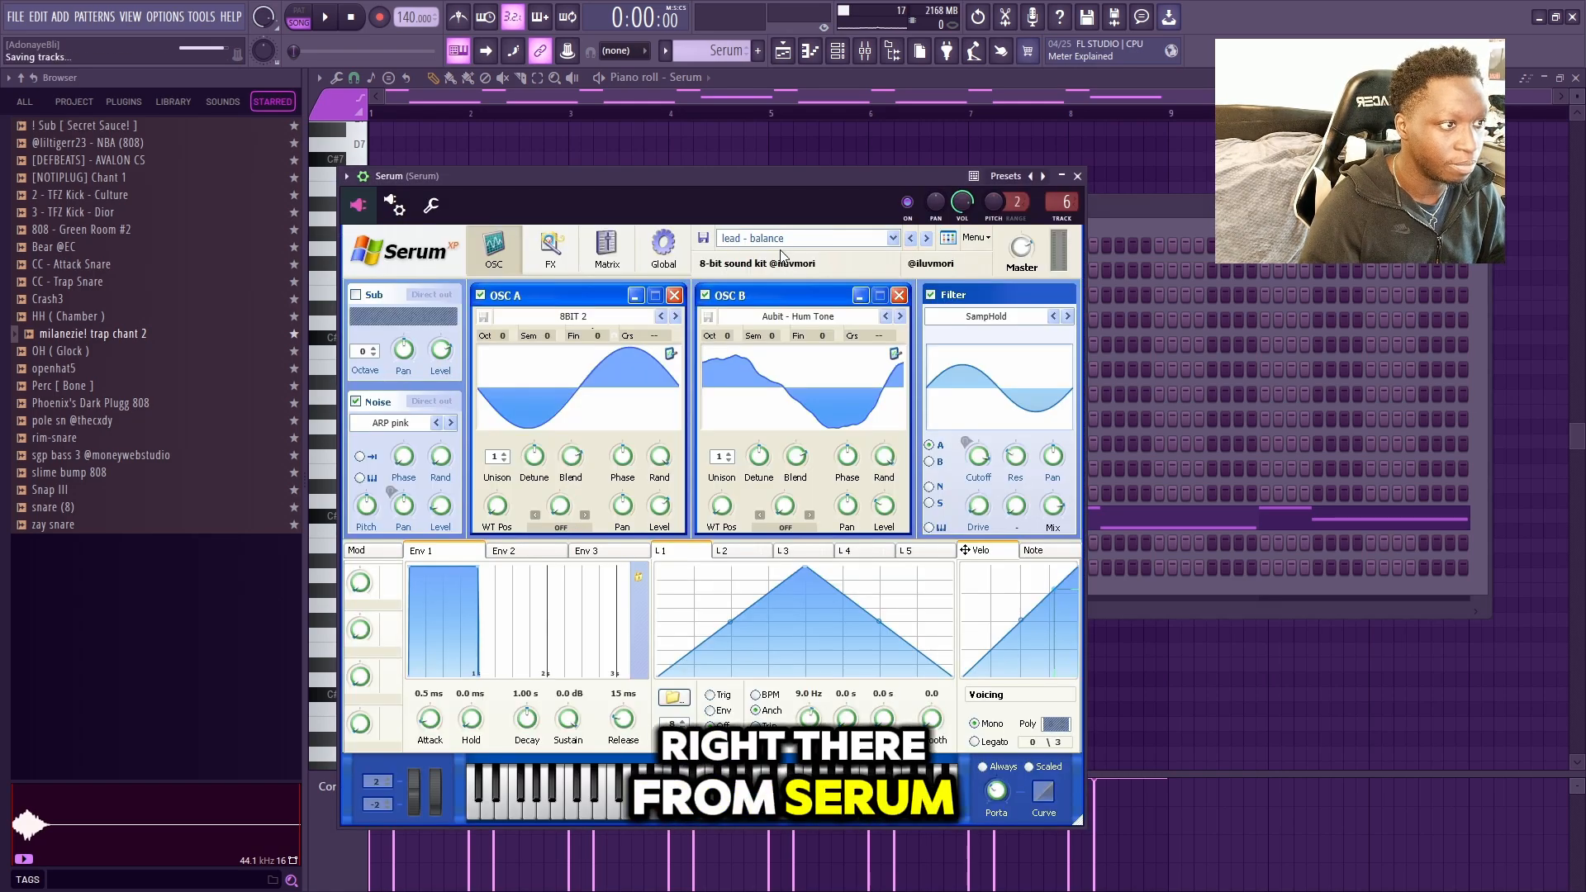
pyautogui.moveTo(711, 176); pyautogui.dragTo(767, 172)
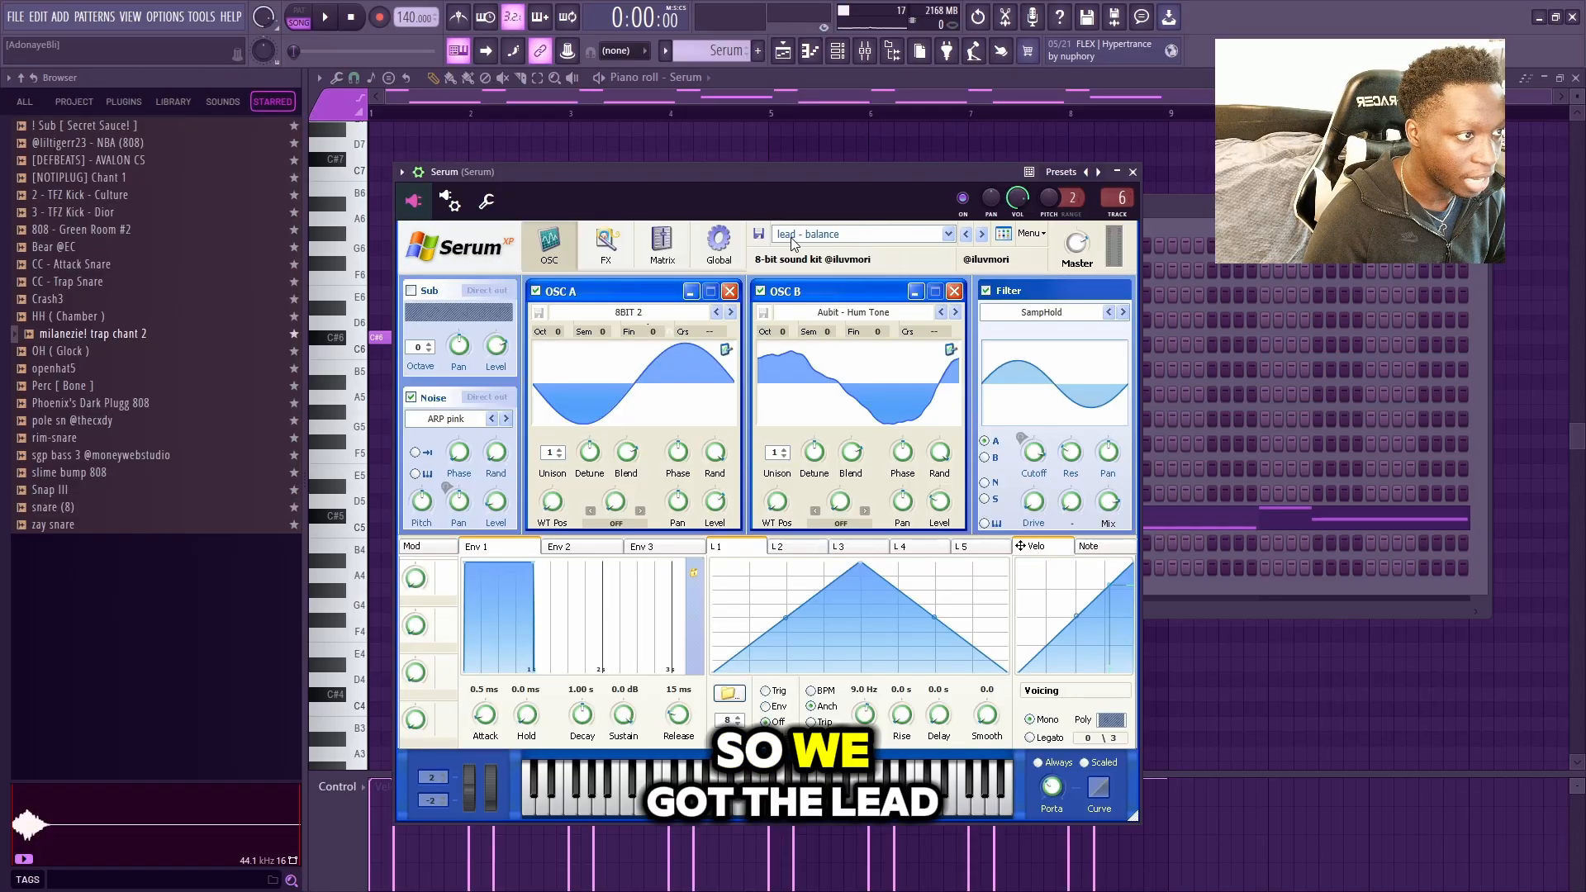
pyautogui.click(1133, 173)
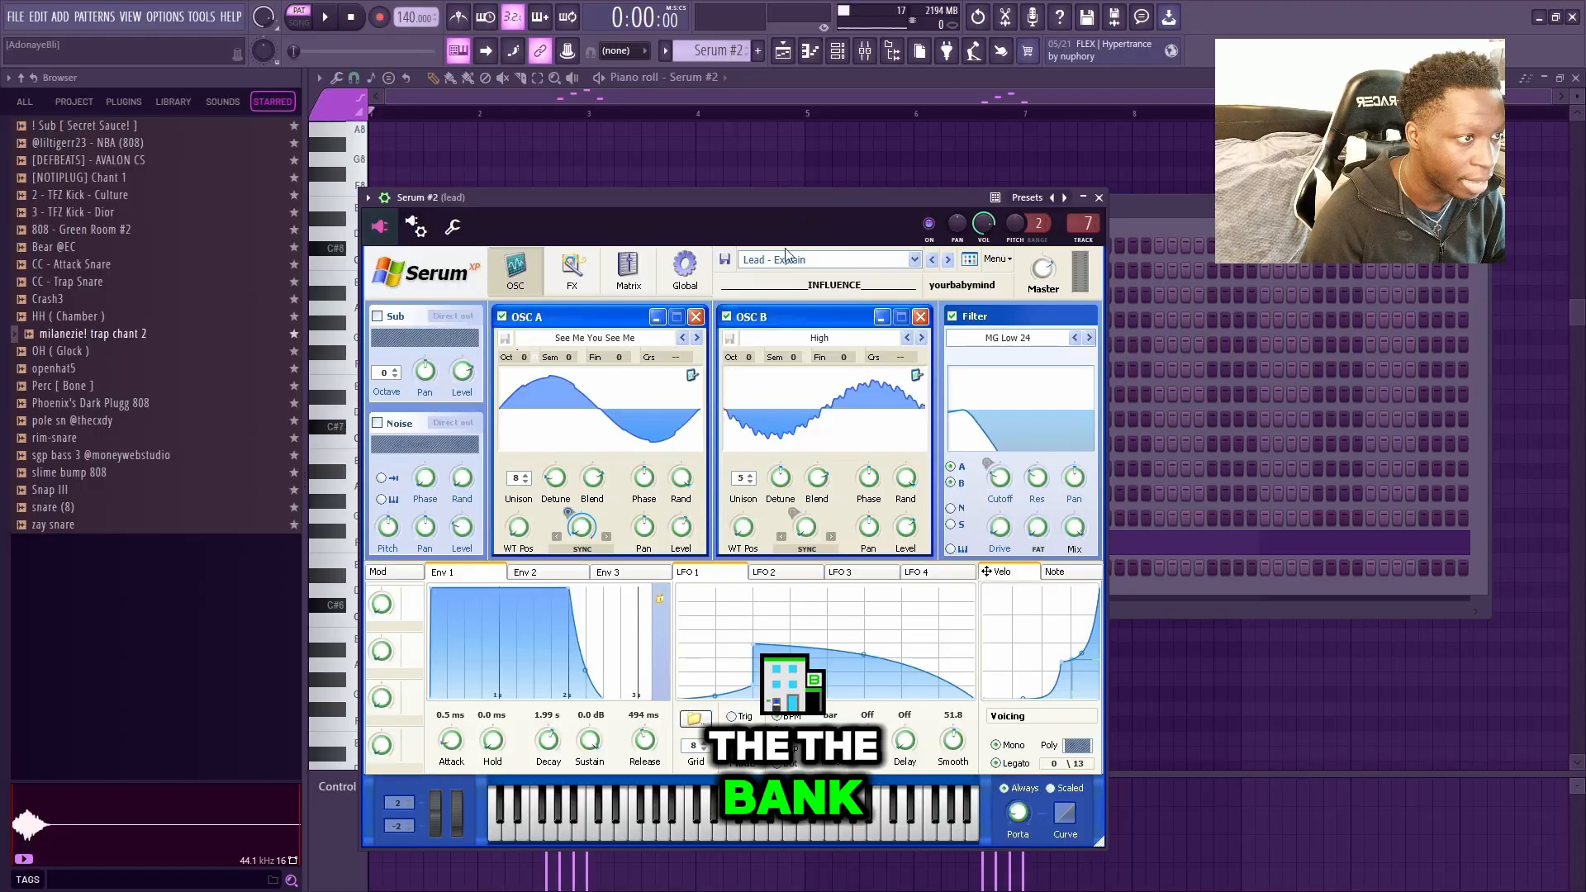
# Close the Serum #2 plugin window and return to that channel's melody in the piano roll.
pyautogui.click(1100, 199)
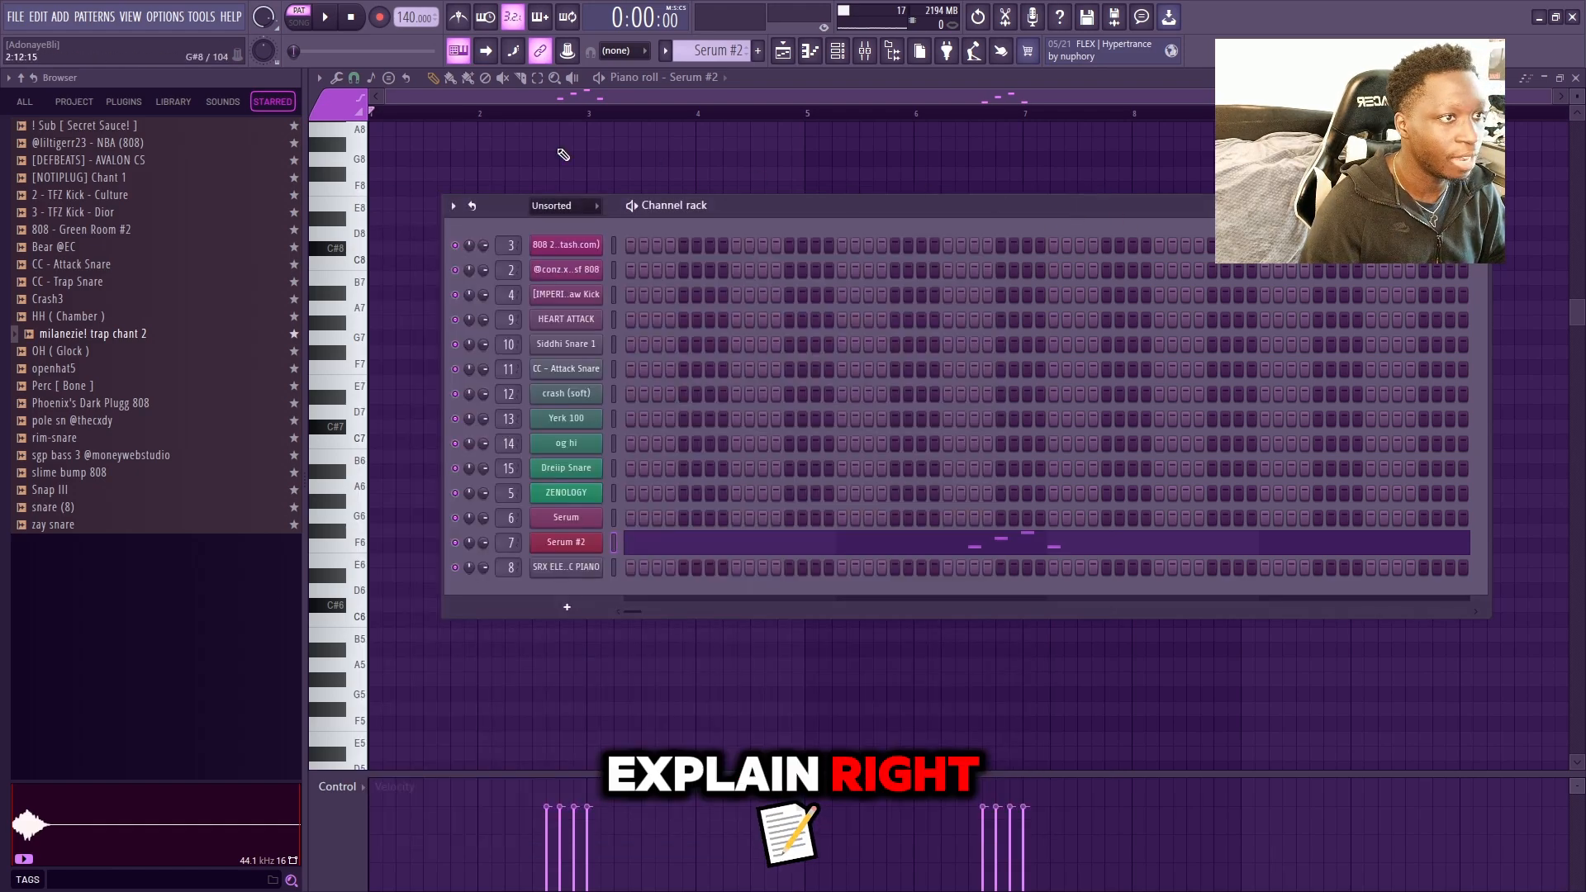
pyautogui.rightClick(559, 155)
pyautogui.scroll(-1, 768, 413)
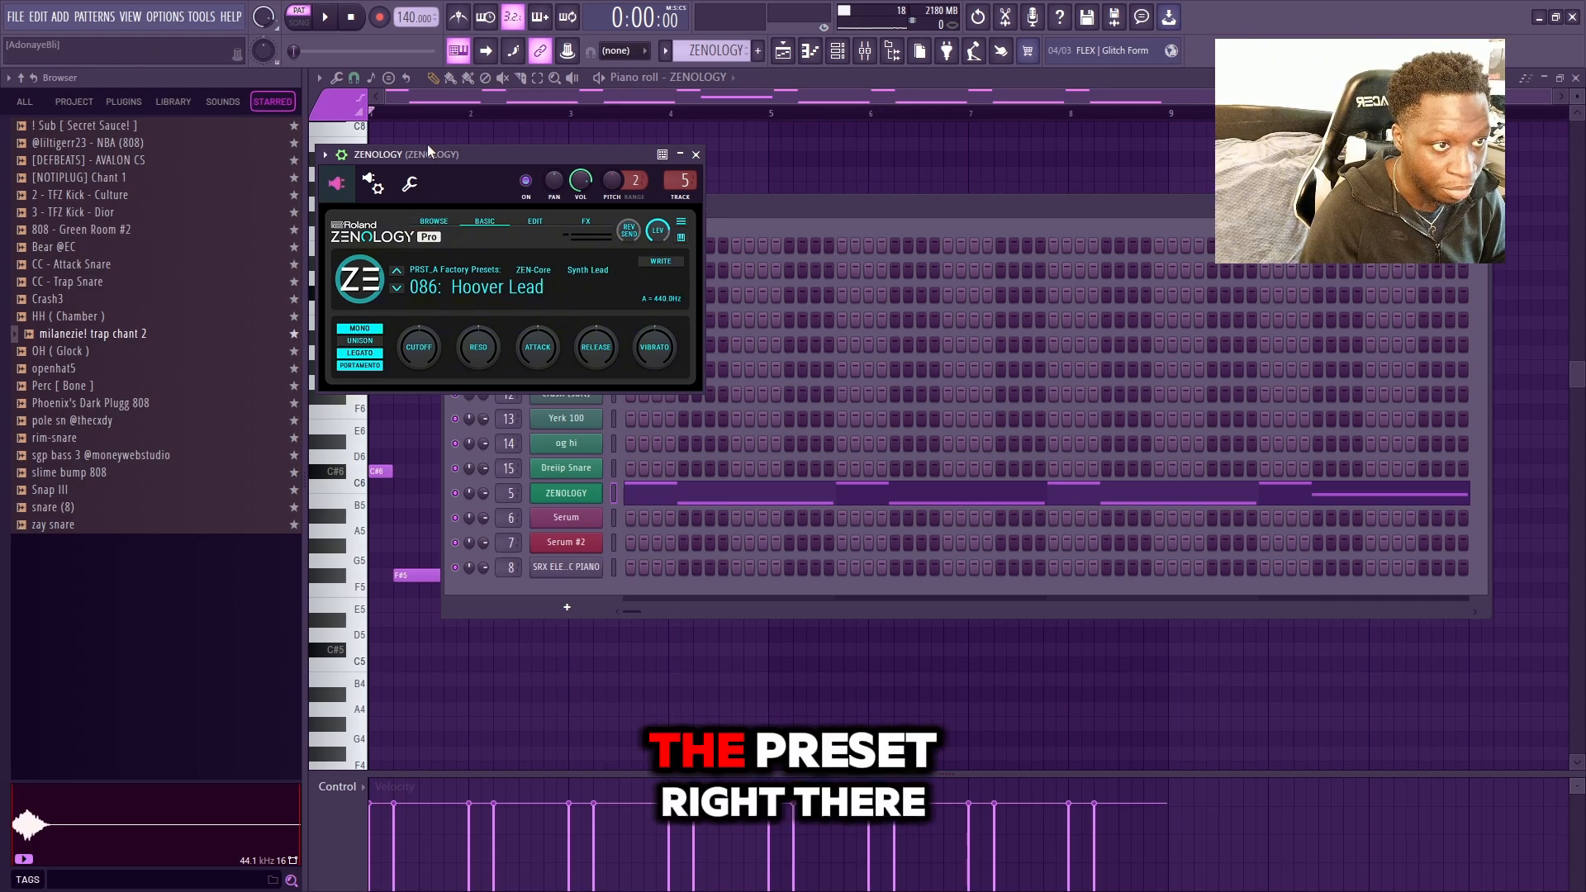
# Browse ZENOLOGY's preset banks around the Hoover Lead synth lead preset, and close the plugin.
pyautogui.moveTo(428, 148); pyautogui.dragTo(664, 152)
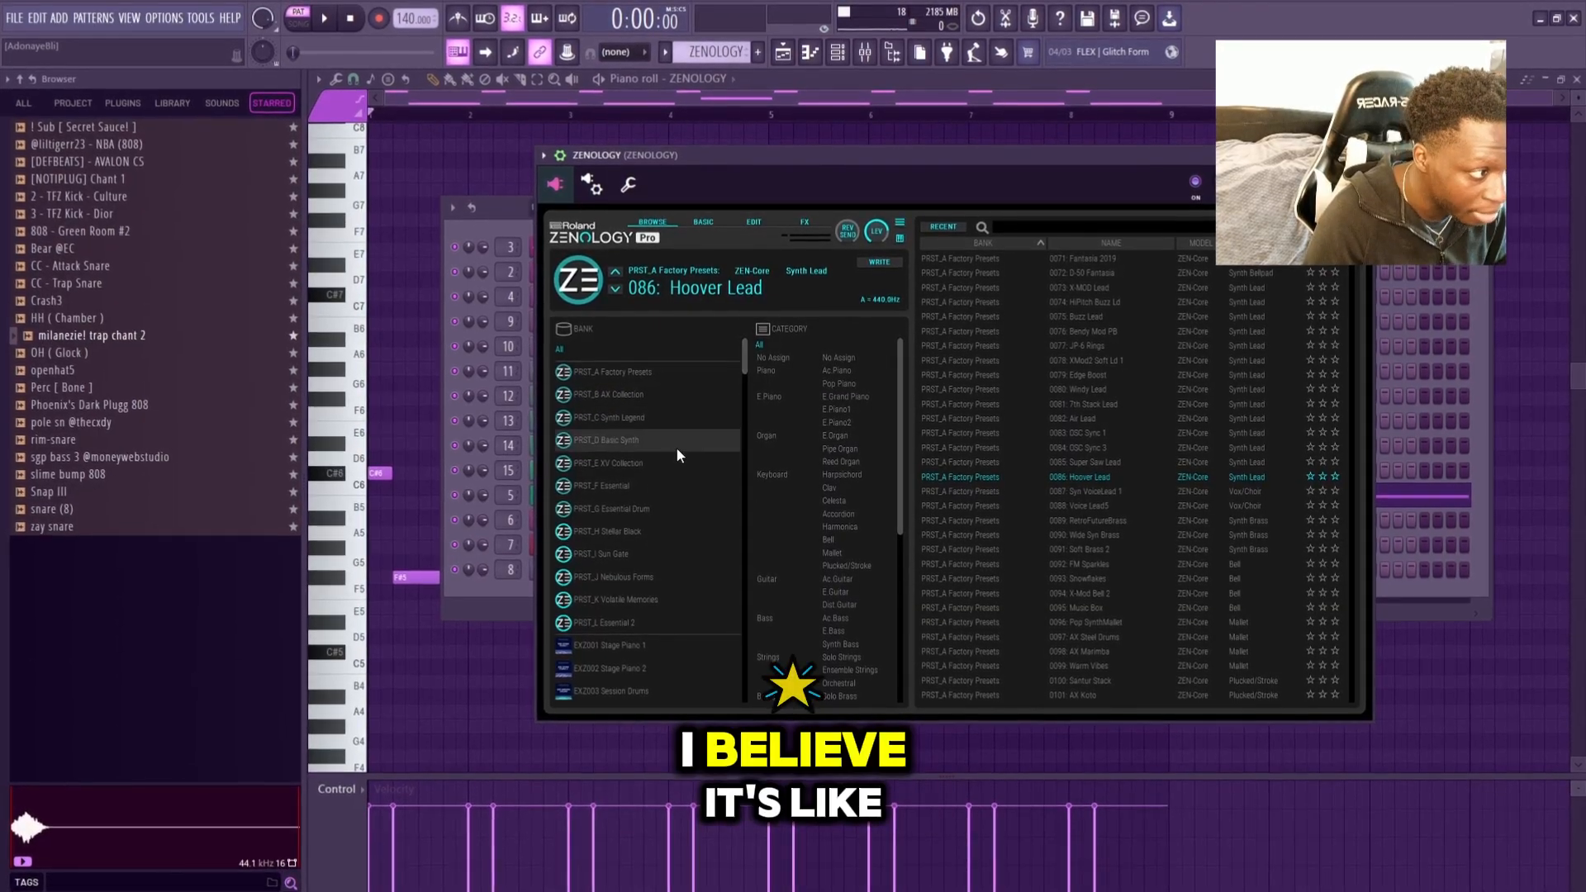
pyautogui.scroll(-7, 677, 446)
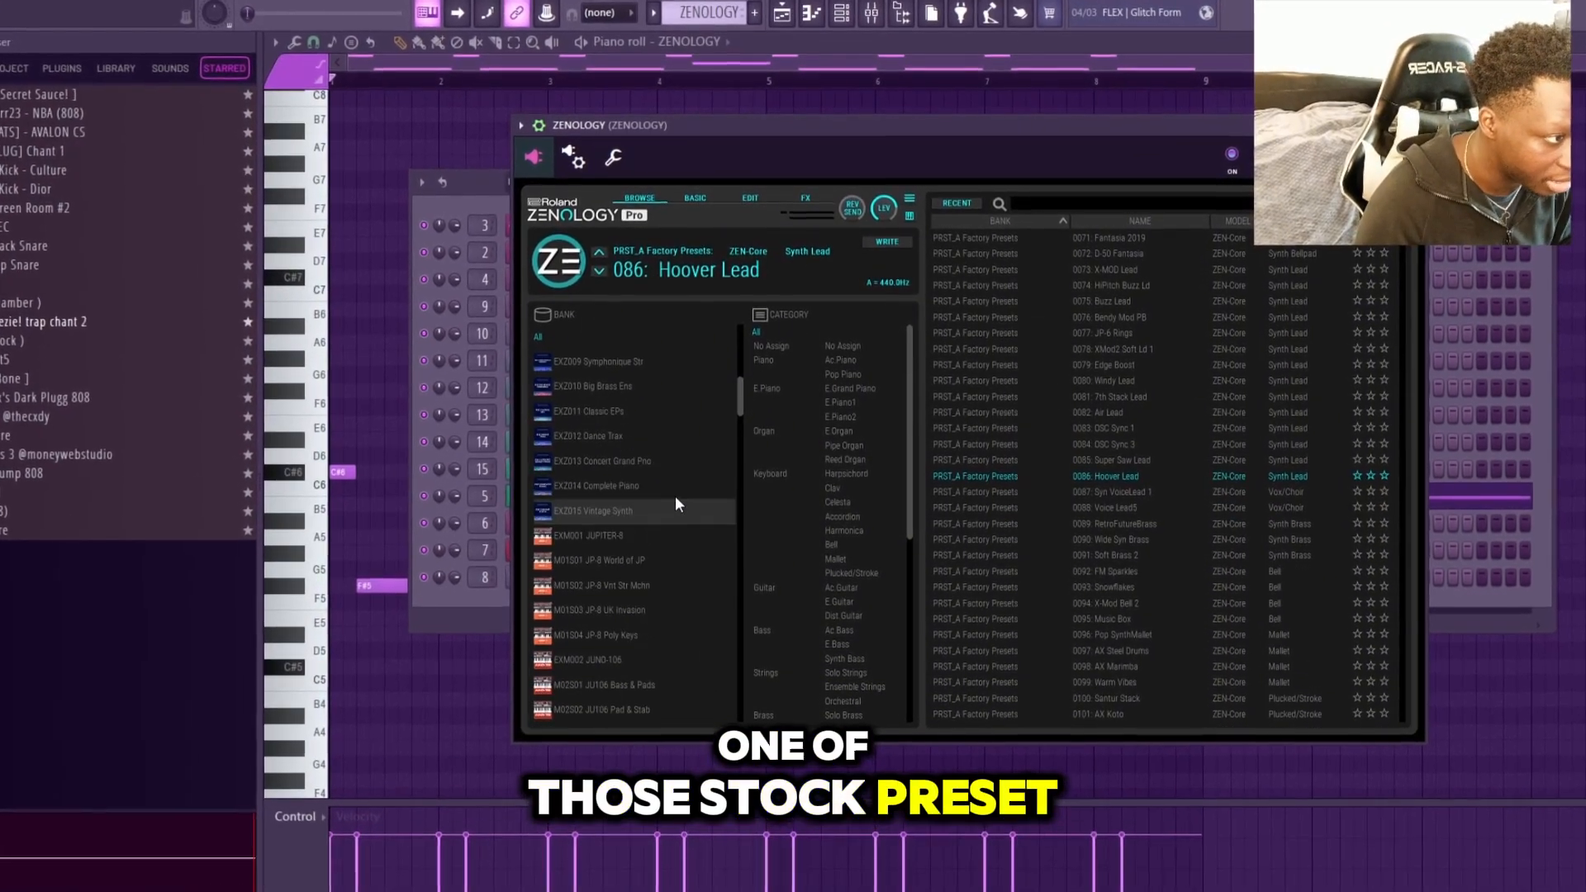
pyautogui.scroll(4, 676, 500)
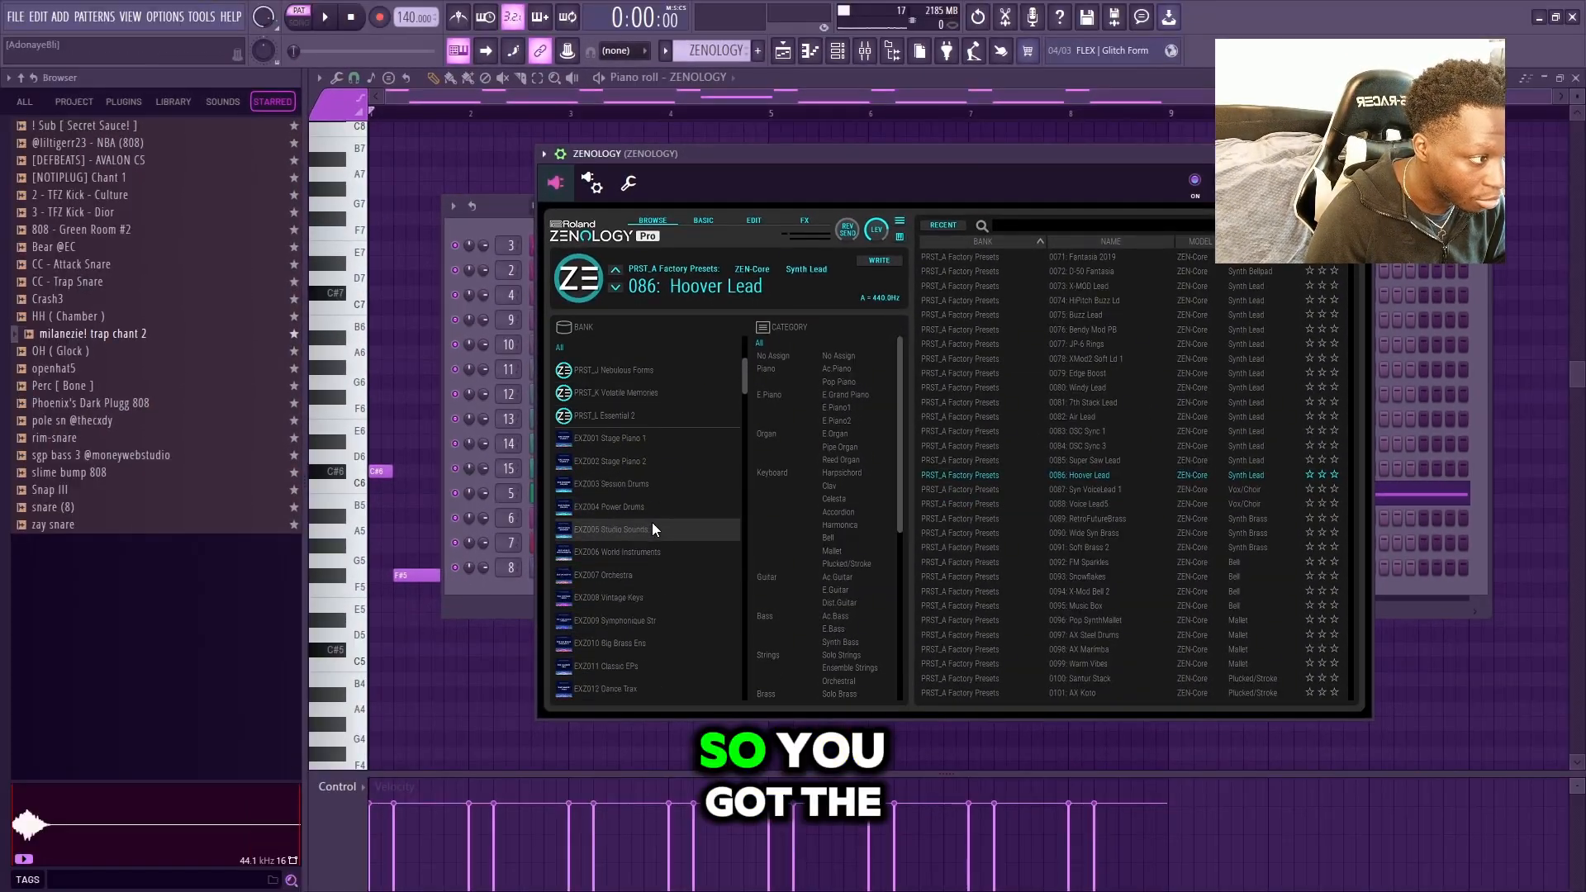
pyautogui.scroll(2, 651, 522)
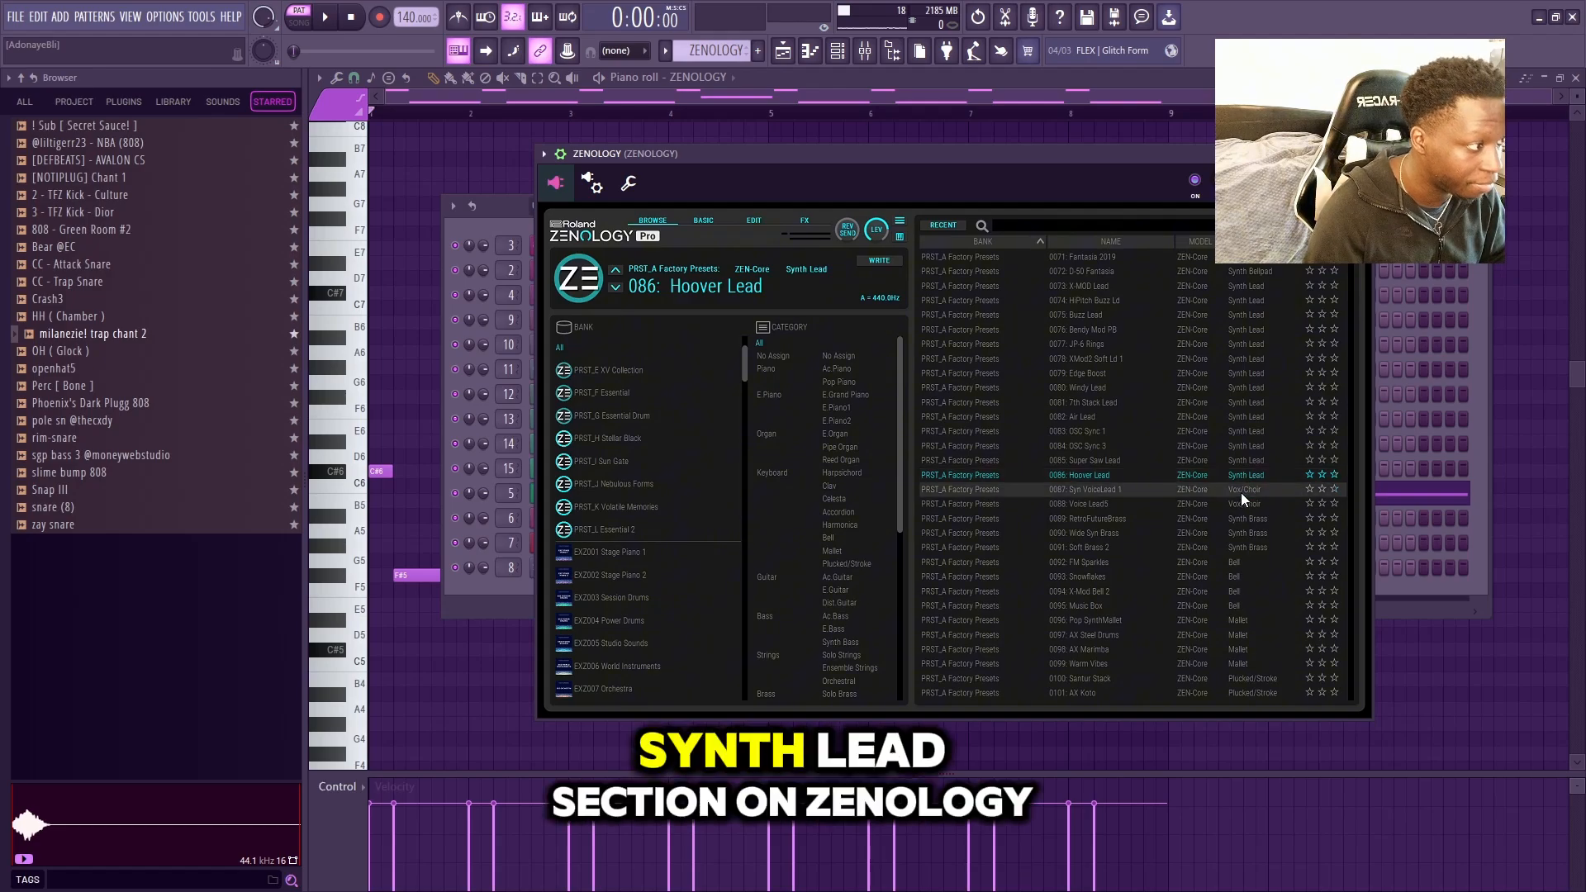
pyautogui.click(1360, 154)
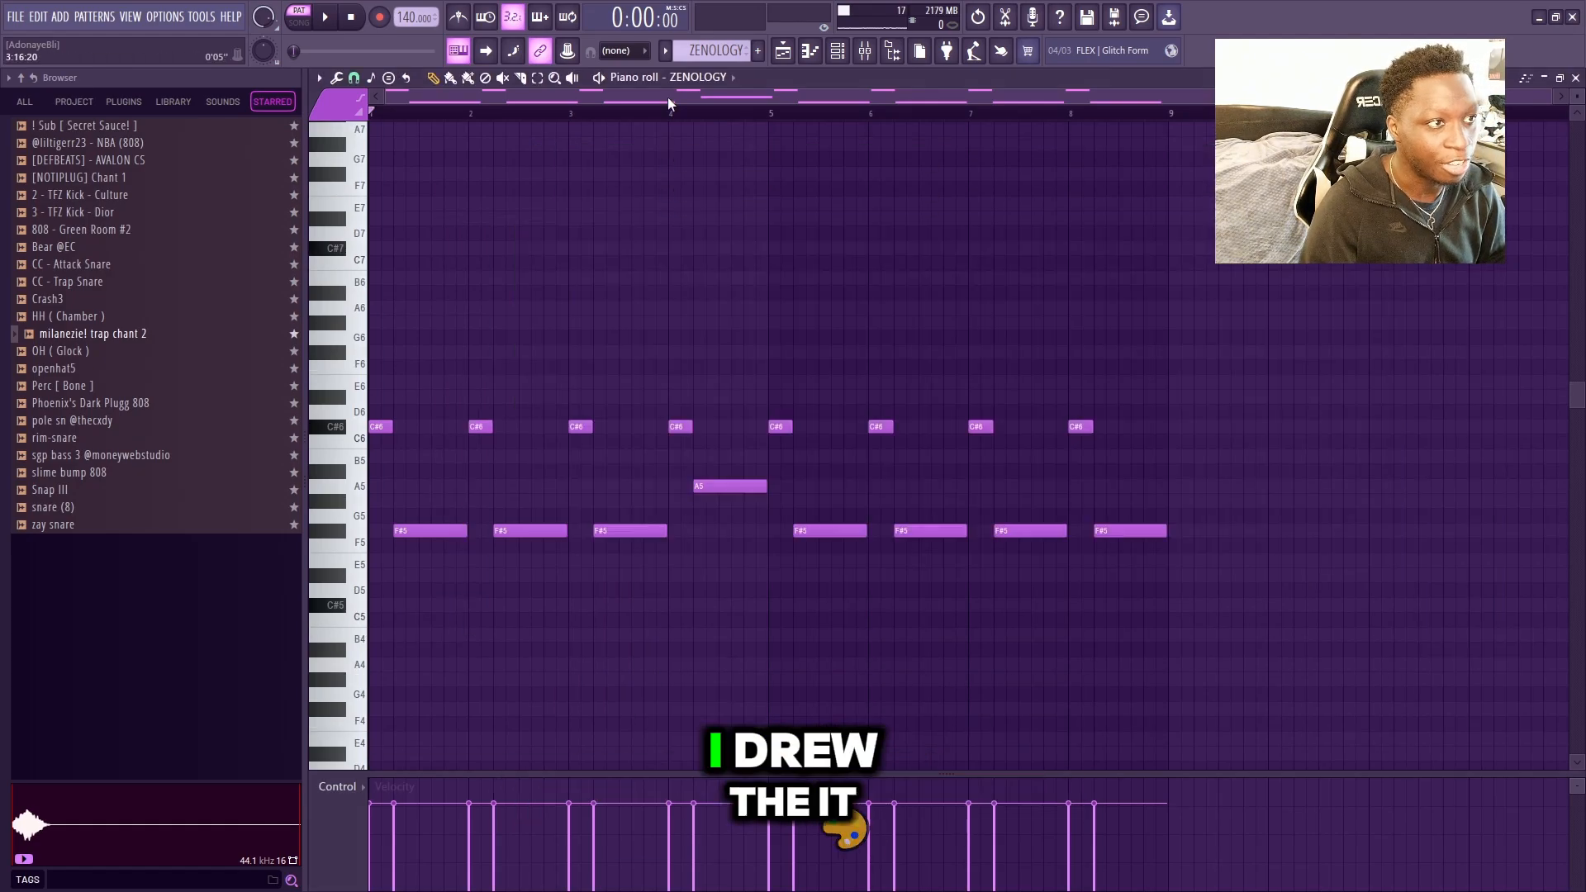
# Compare the Serum melody with the ZENOLOGY melody by opening each pattern's notes from its playlist clip.
pyautogui.click(837, 51)
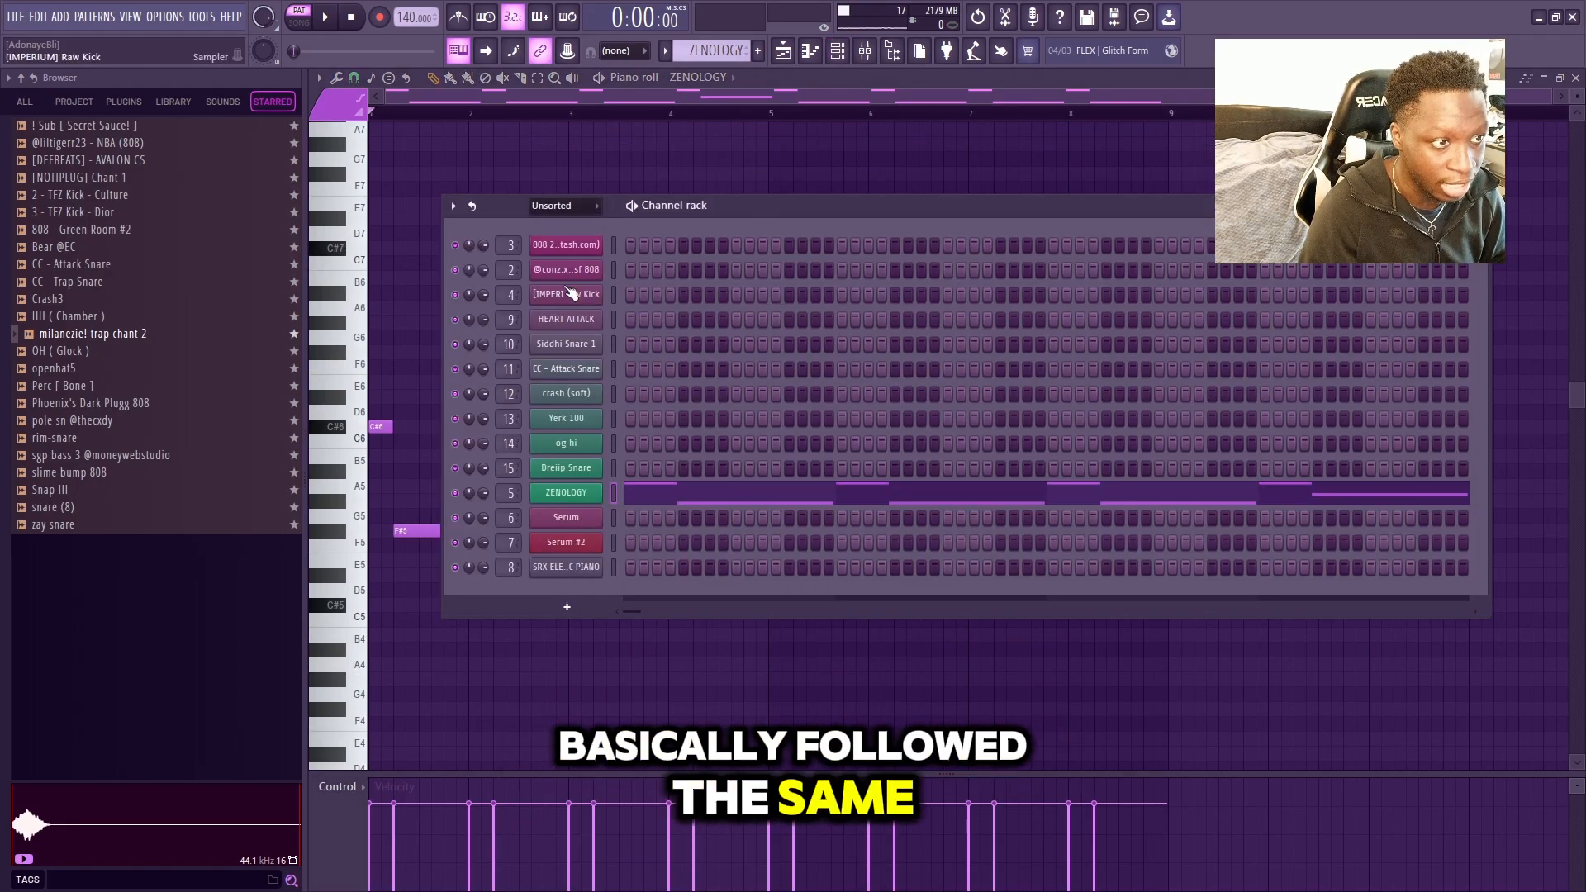
pyautogui.click(837, 50)
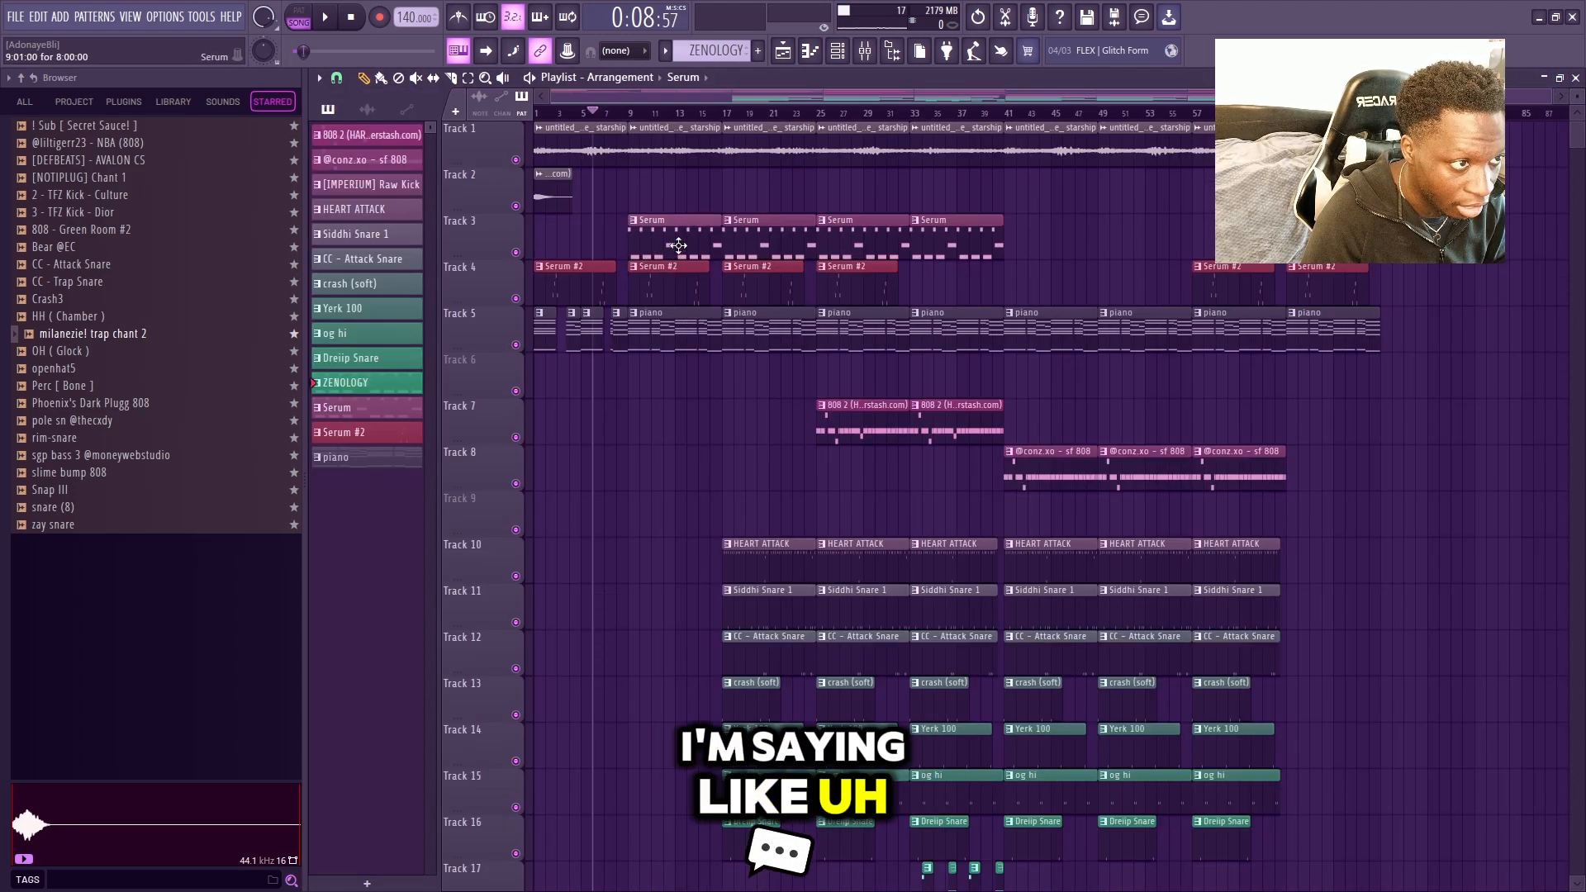
pyautogui.doubleClick(677, 245)
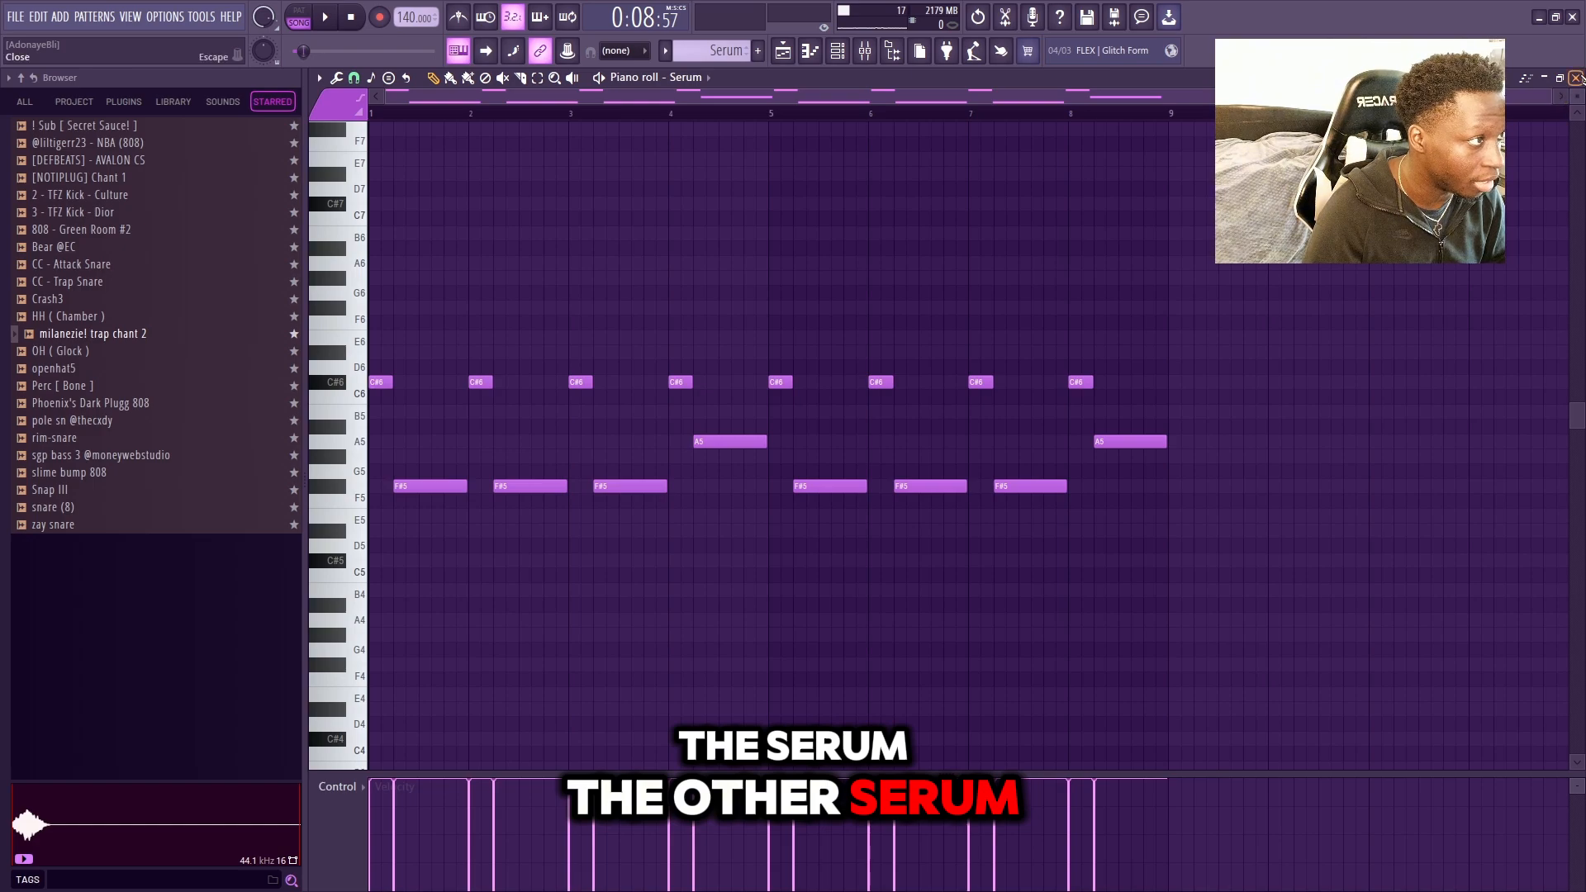
pyautogui.click(1577, 79)
pyautogui.scroll(-5, 697, 528)
pyautogui.doubleClick(930, 520)
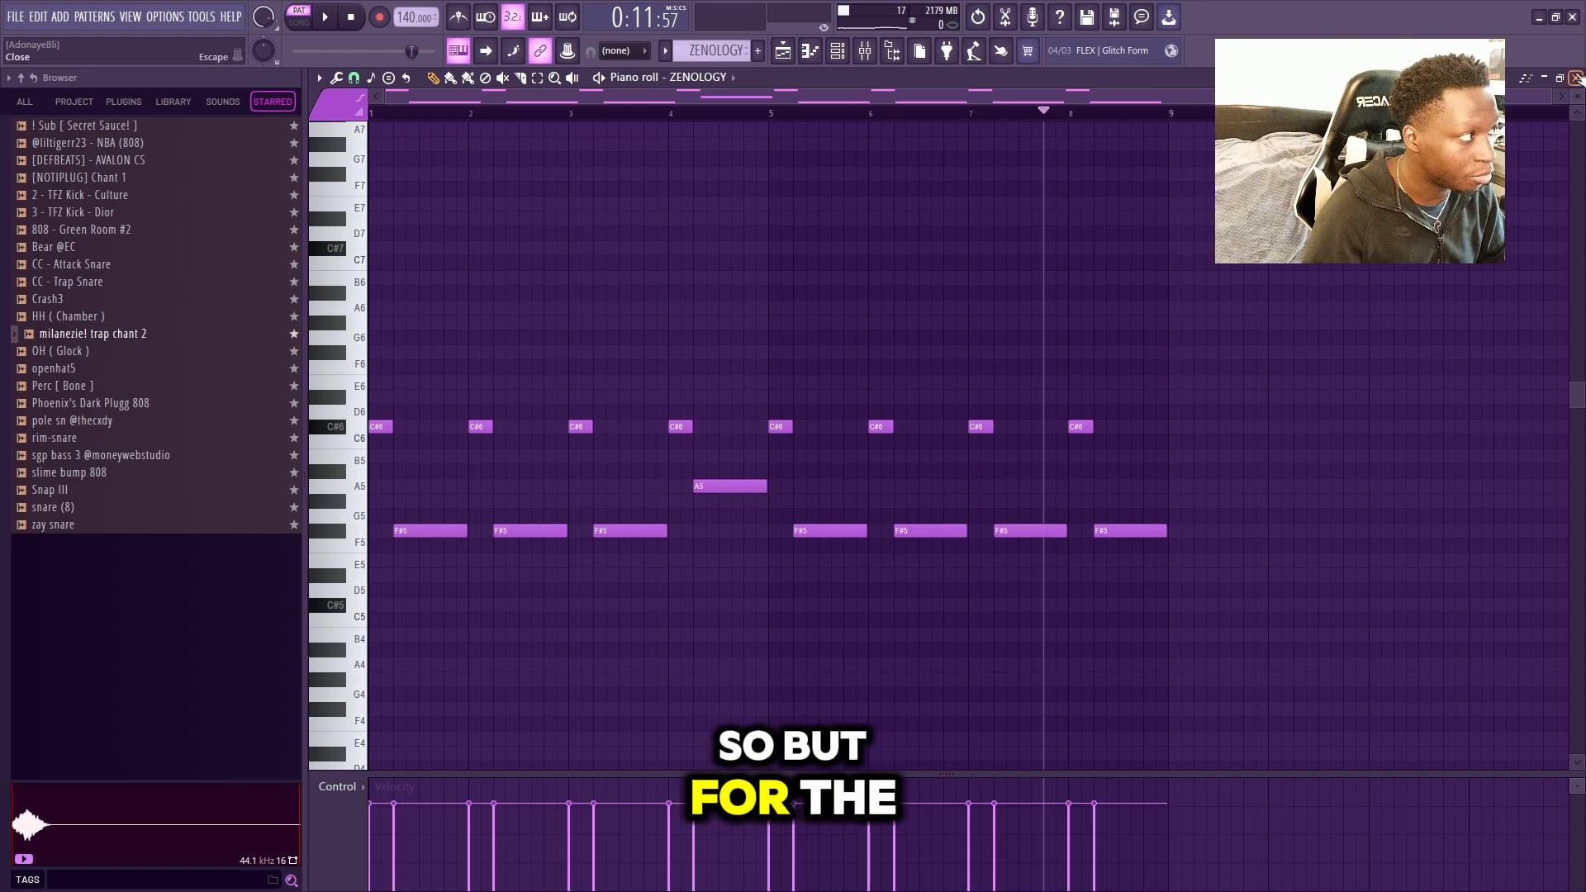
# Reopen the Serum pattern's notes from the playlist, and play the 808 2 pattern.
pyautogui.click(1576, 77)
pyautogui.scroll(6, 708, 361)
pyautogui.doubleClick(714, 257)
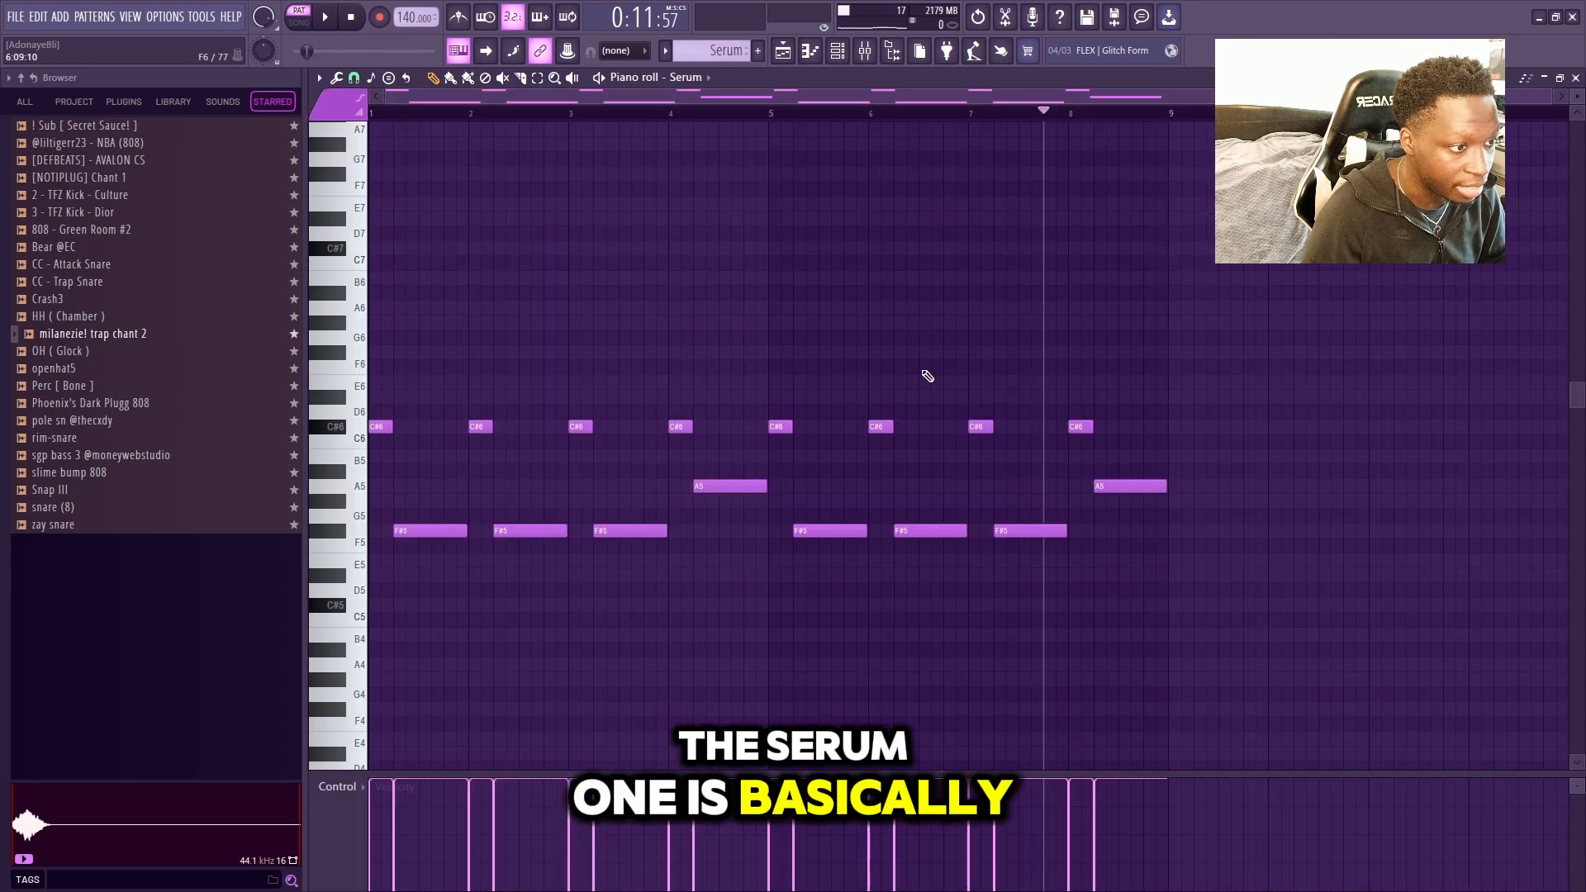
pyautogui.moveTo(519, 114); pyautogui.dragTo(844, 124)
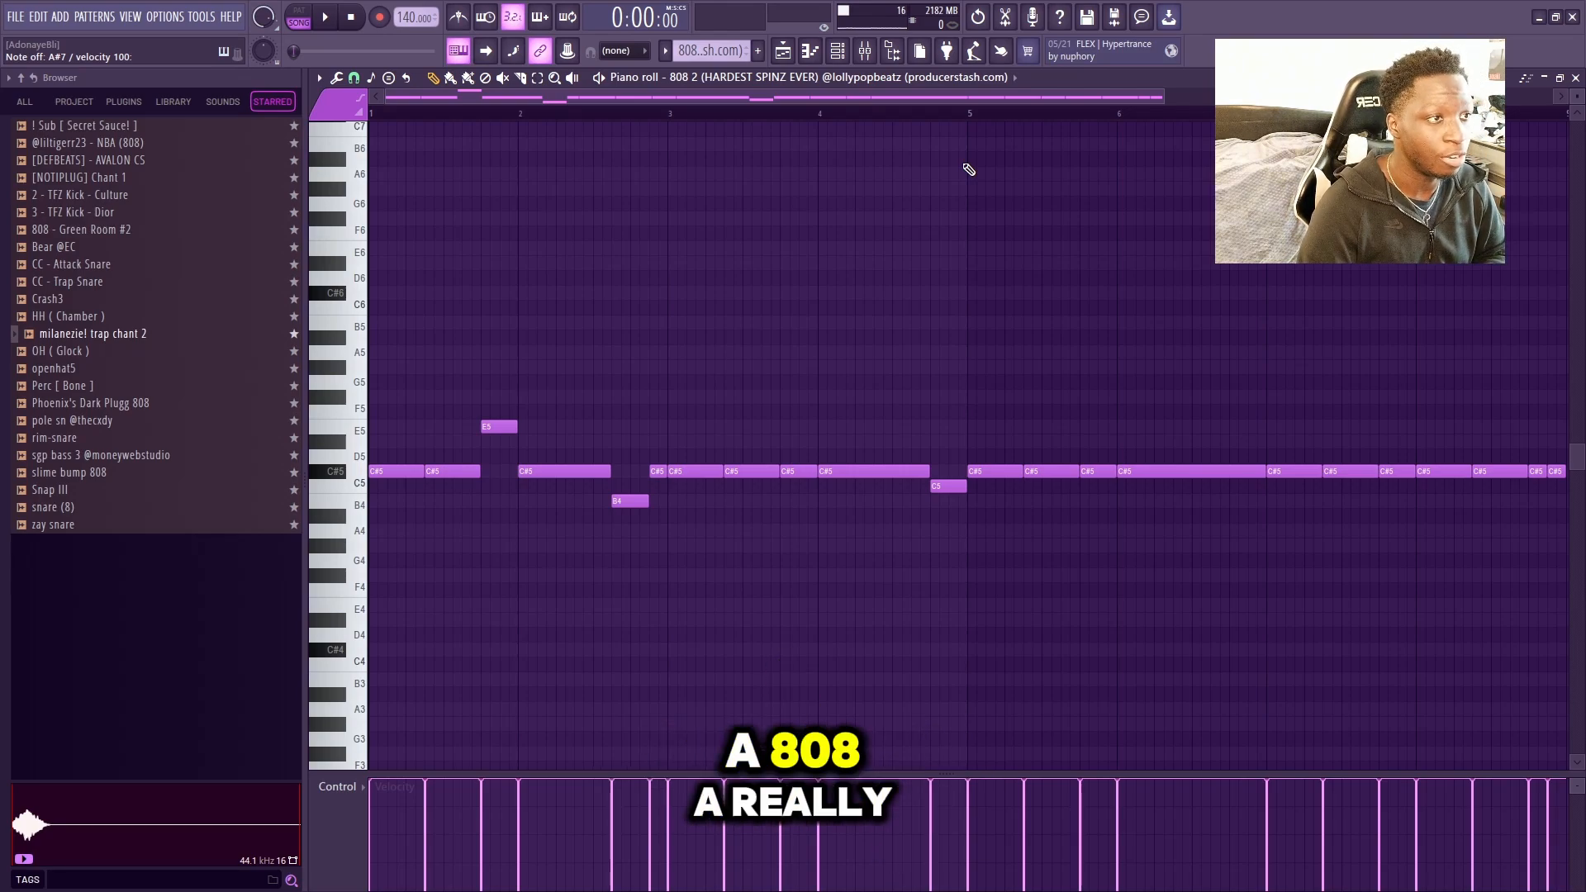
pyautogui.press('space')
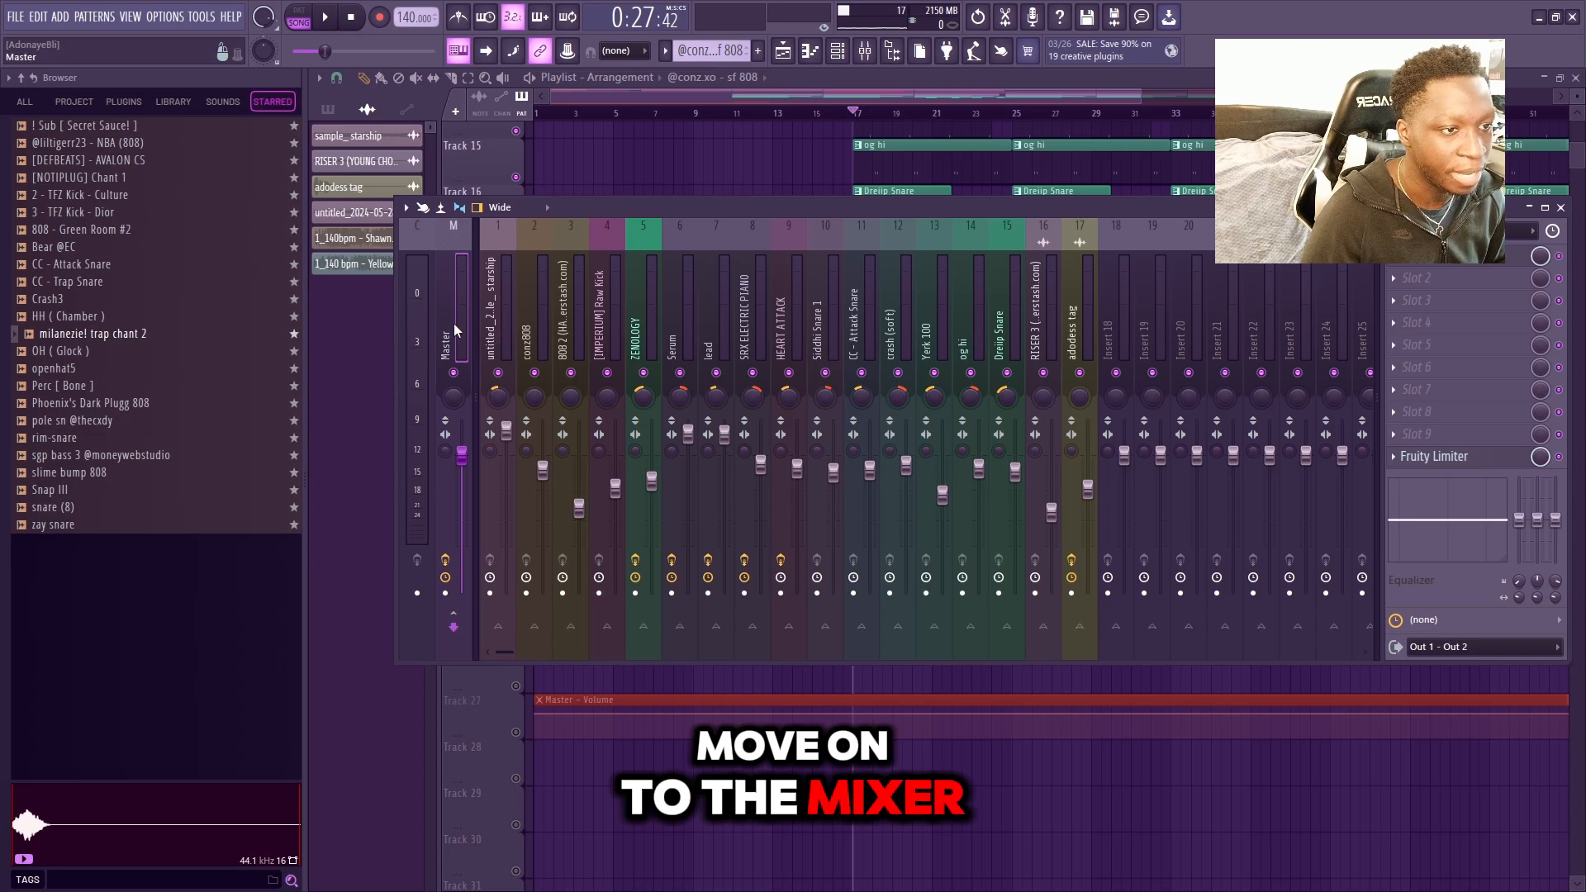
# Inspect the Fruity soft clipper and Fruity Limiter settings on the Master track, closing their windows when done.
pyautogui.click(1468, 265)
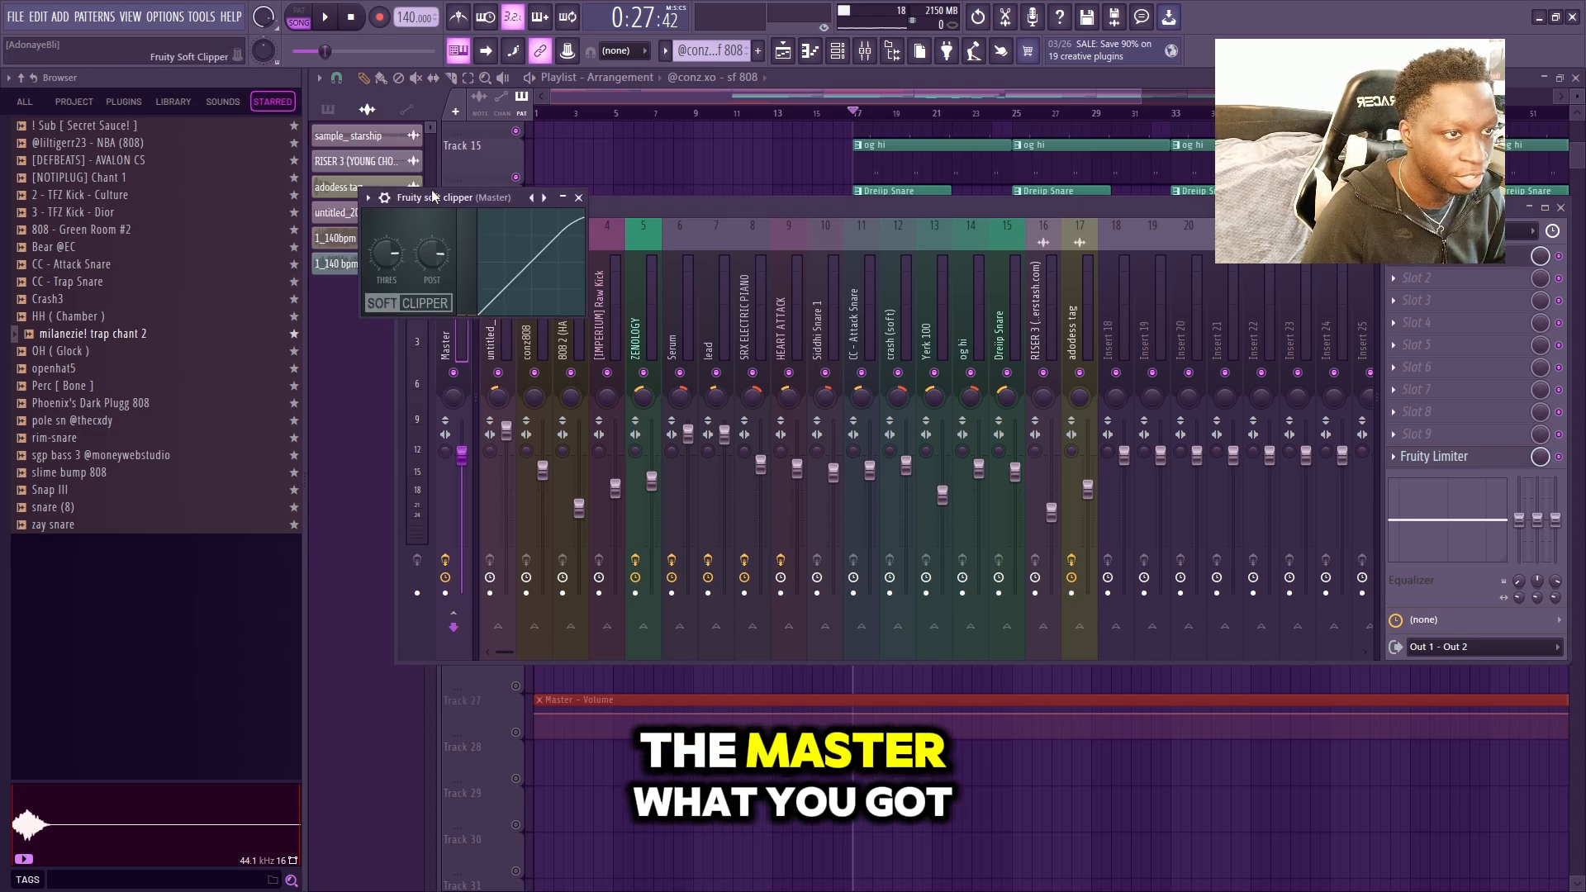
pyautogui.moveTo(432, 197); pyautogui.dragTo(586, 197)
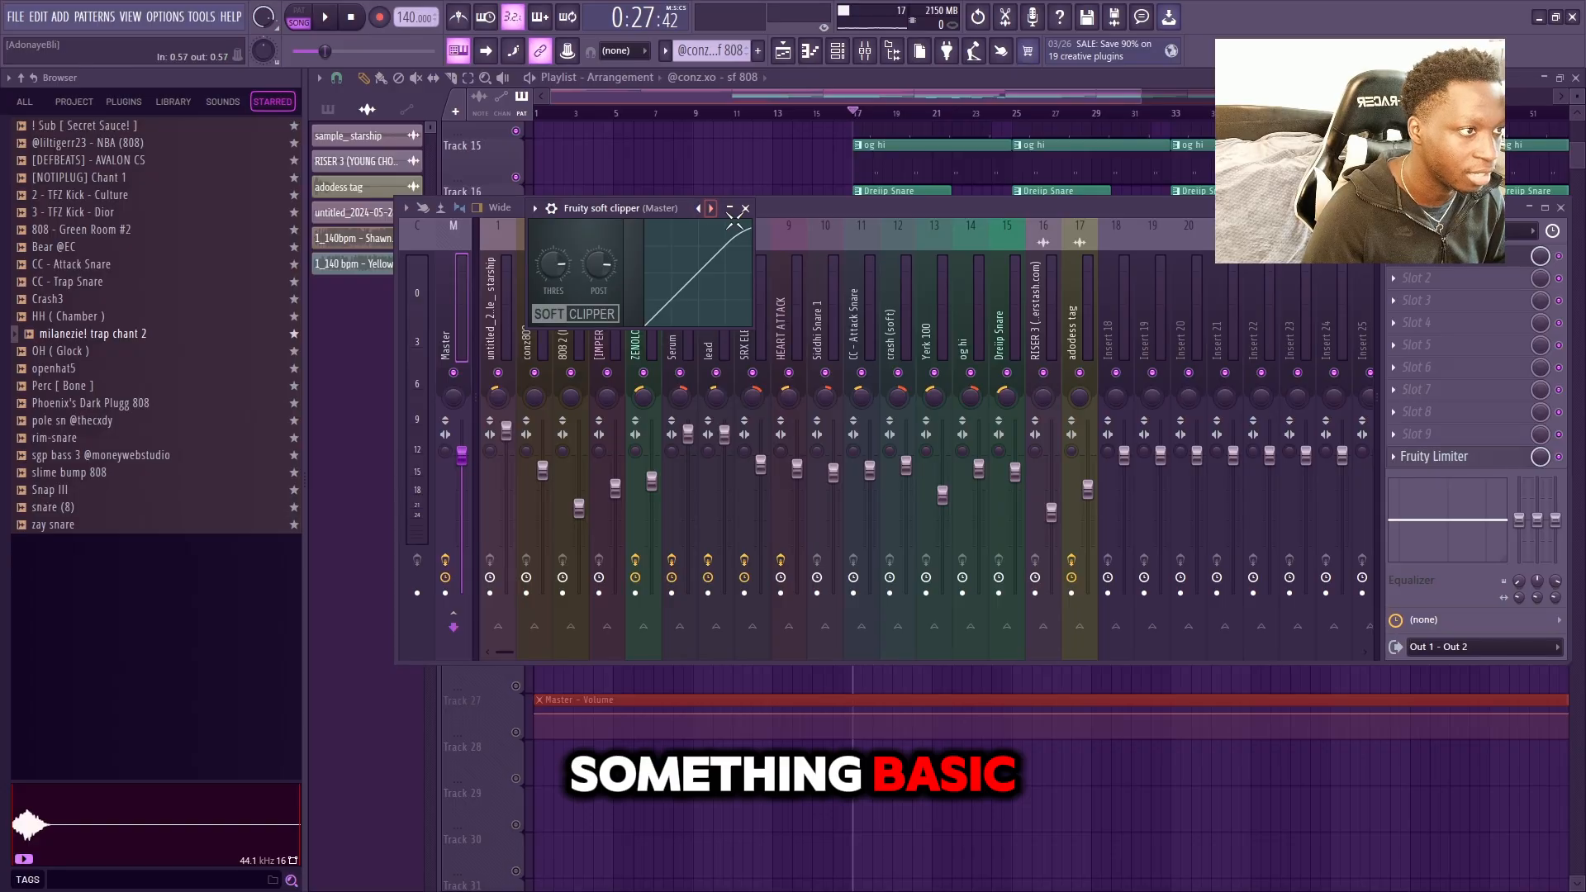
pyautogui.click(746, 208)
pyautogui.click(1478, 460)
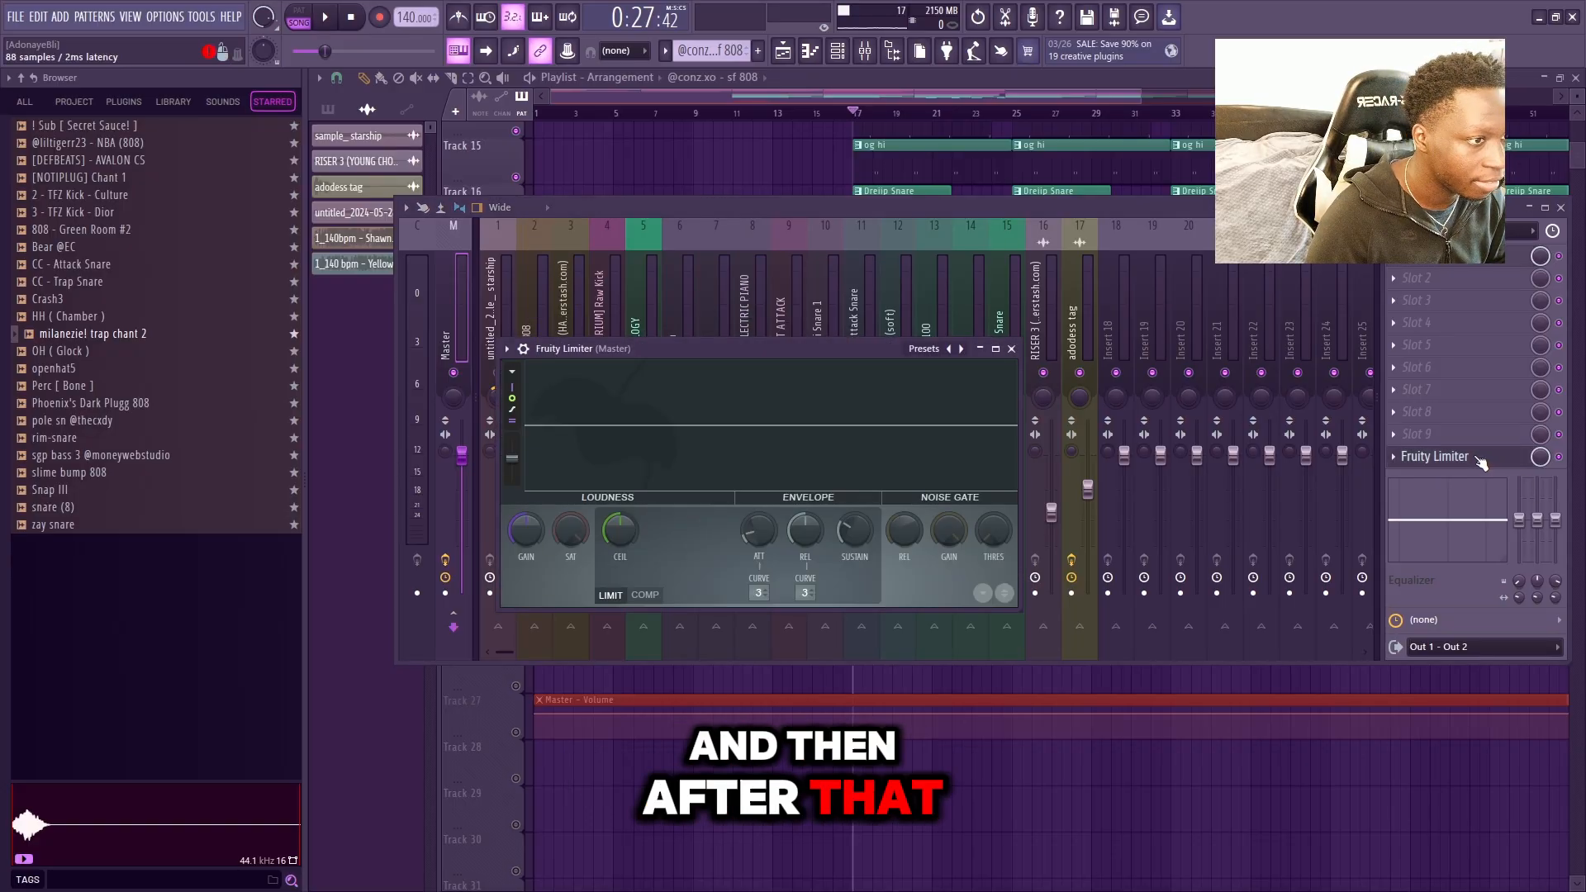
pyautogui.click(1447, 267)
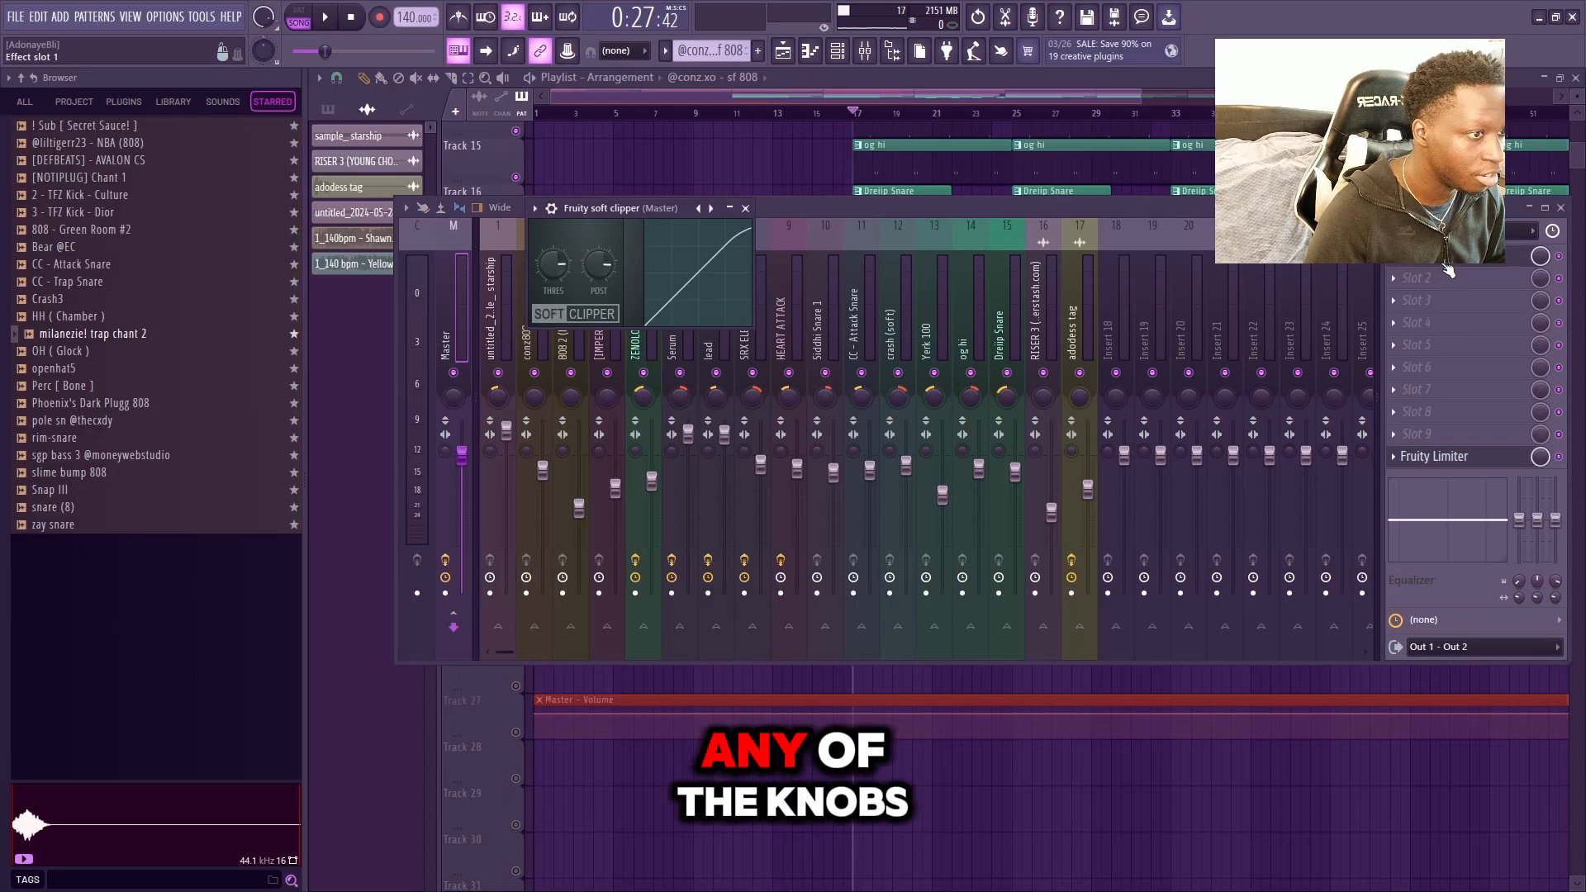
pyautogui.click(1458, 459)
pyautogui.moveTo(538, 361); pyautogui.dragTo(550, 342)
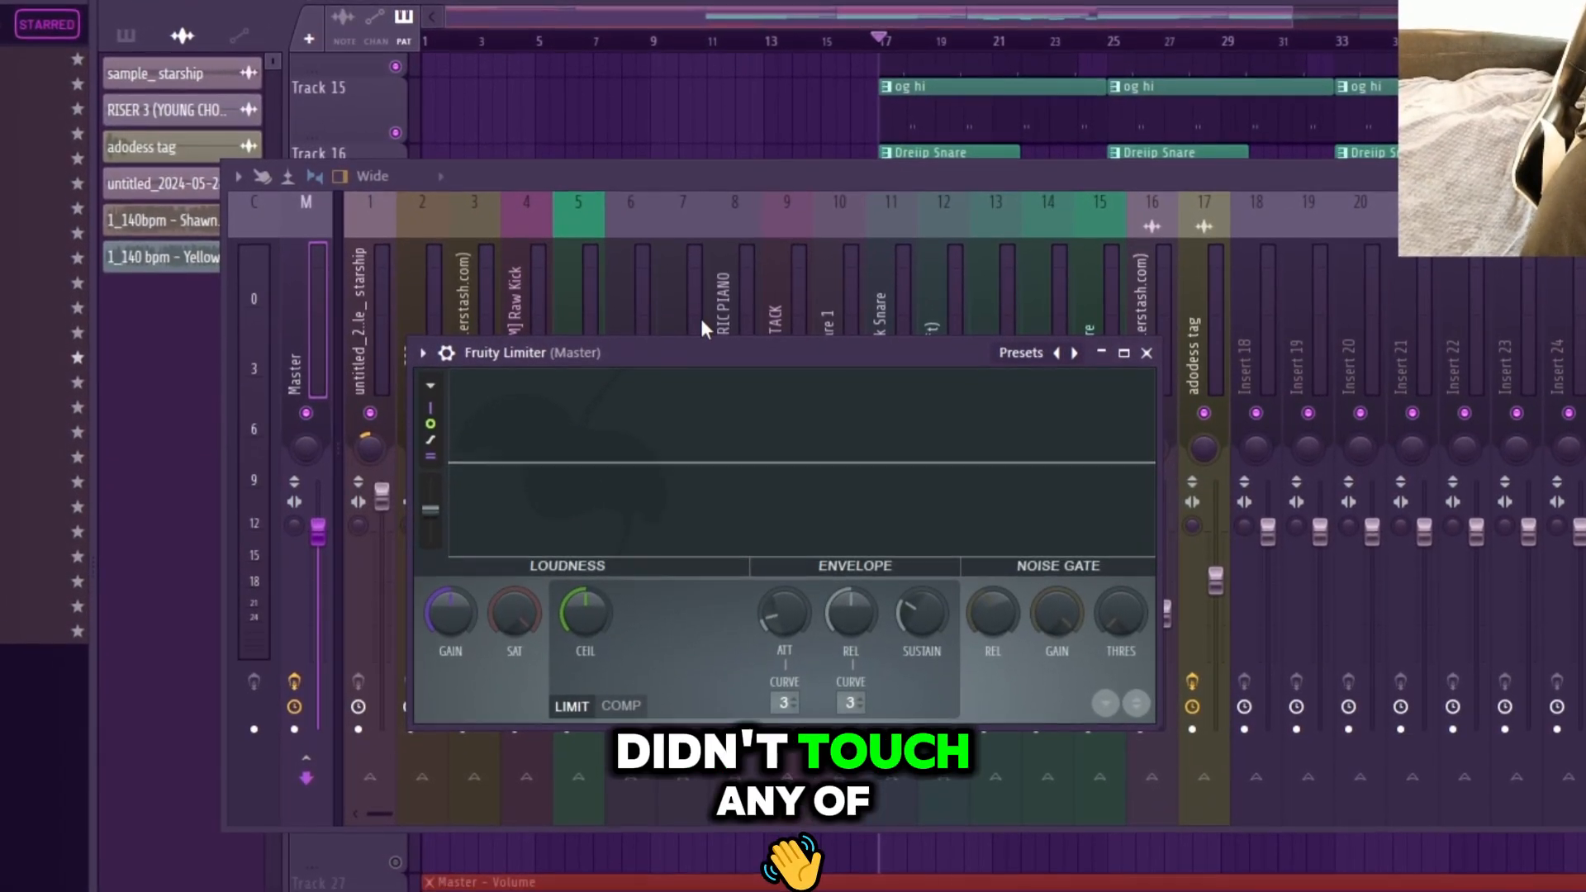
pyautogui.click(1147, 351)
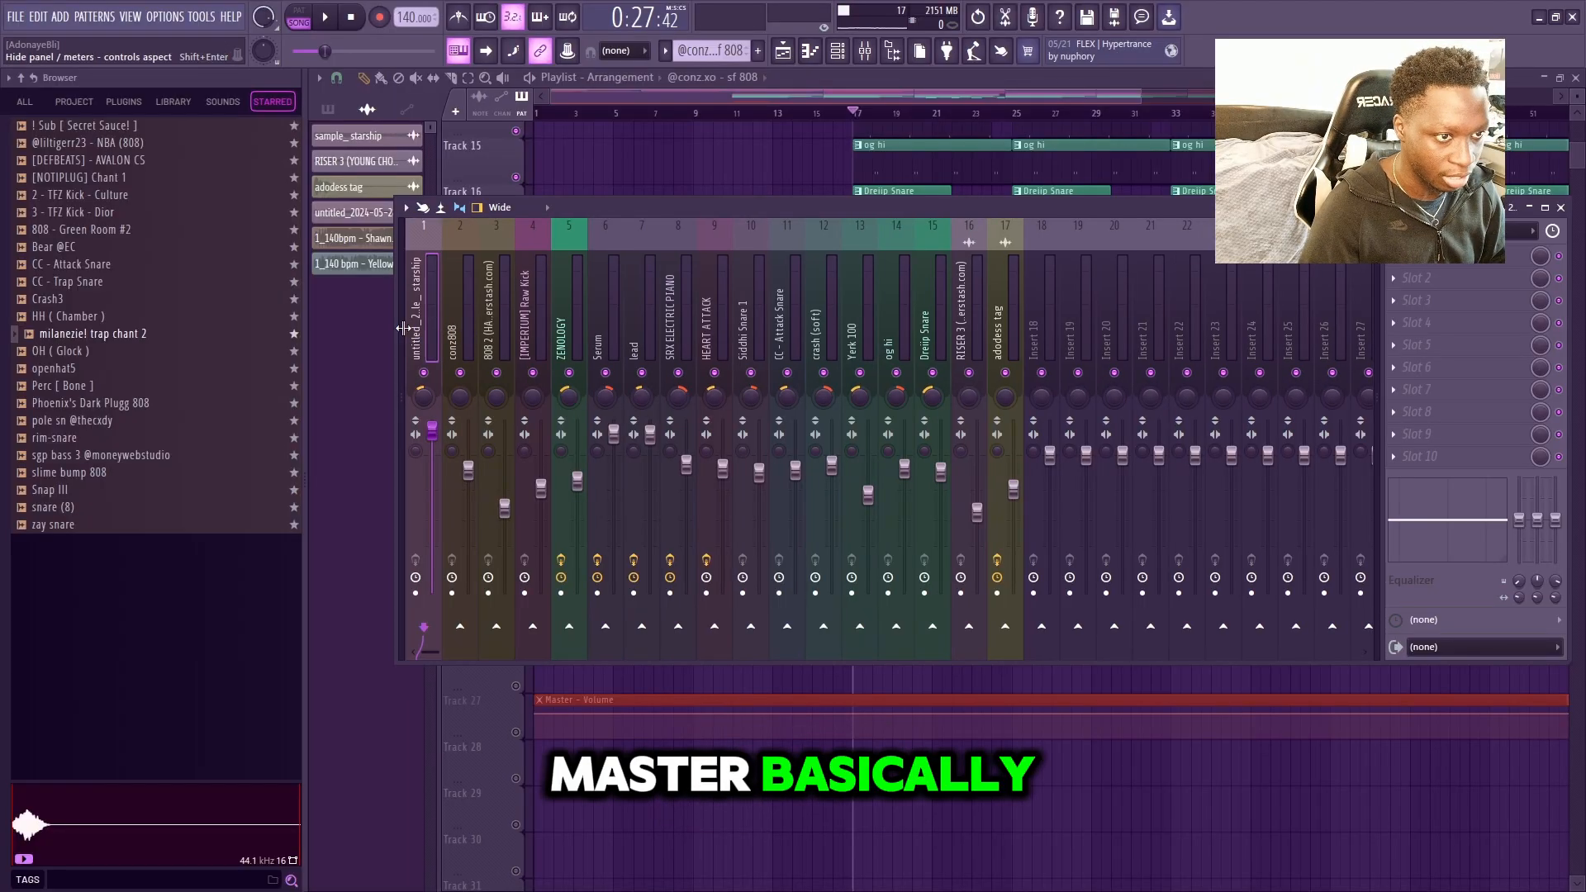
# Check the effect slots of the starship sample, 808 and neighbouring instrument tracks in the mixer.
pyautogui.click(404, 329)
pyautogui.click(547, 331)
pyautogui.click(513, 315)
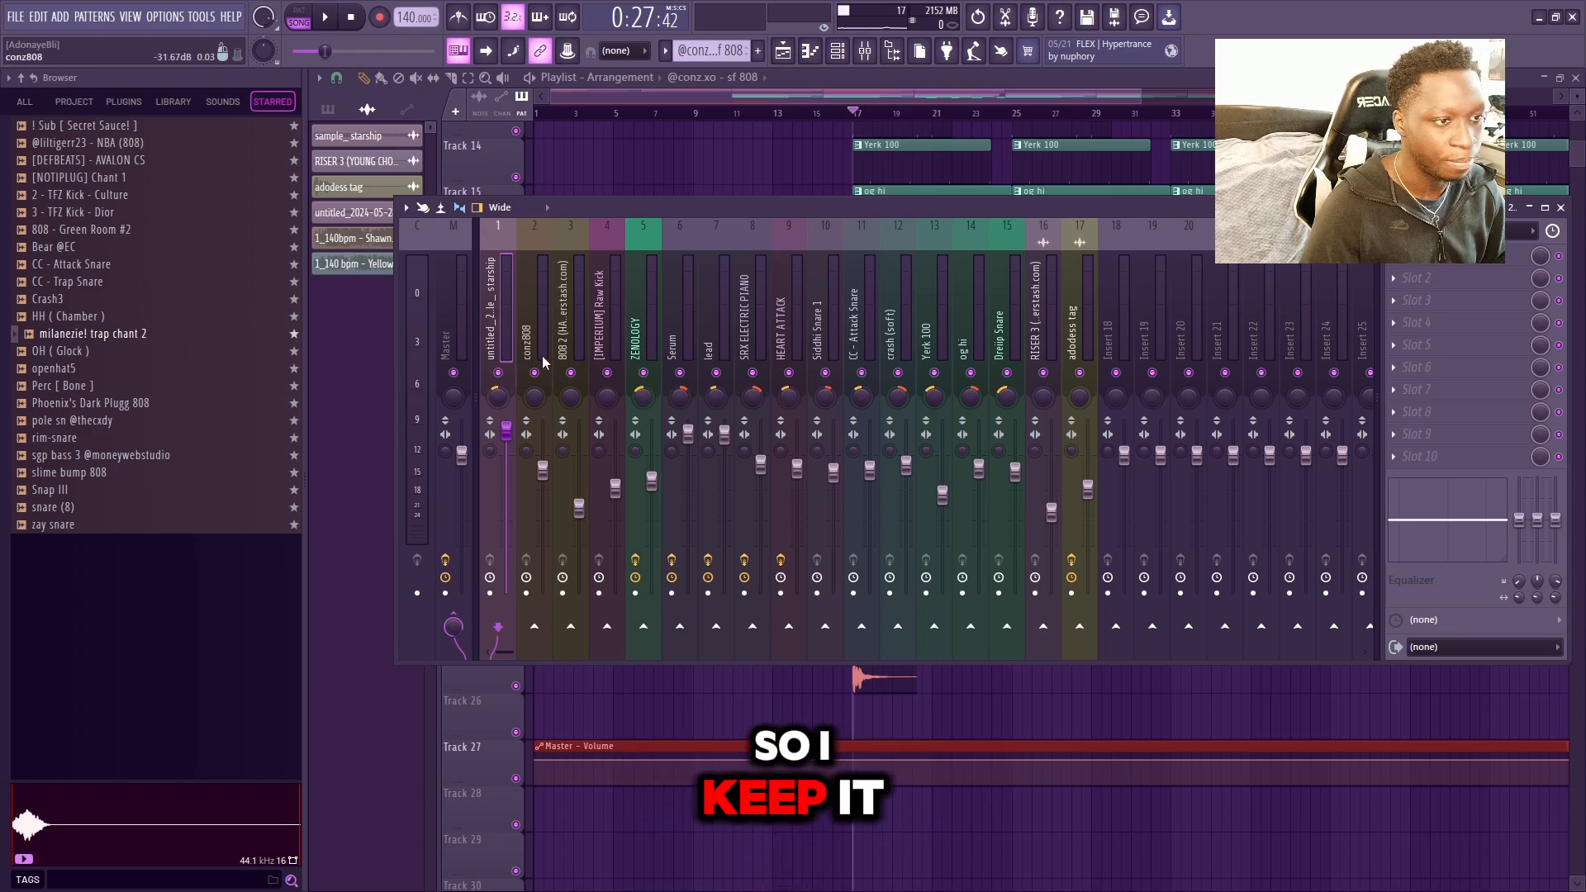
pyautogui.click(567, 338)
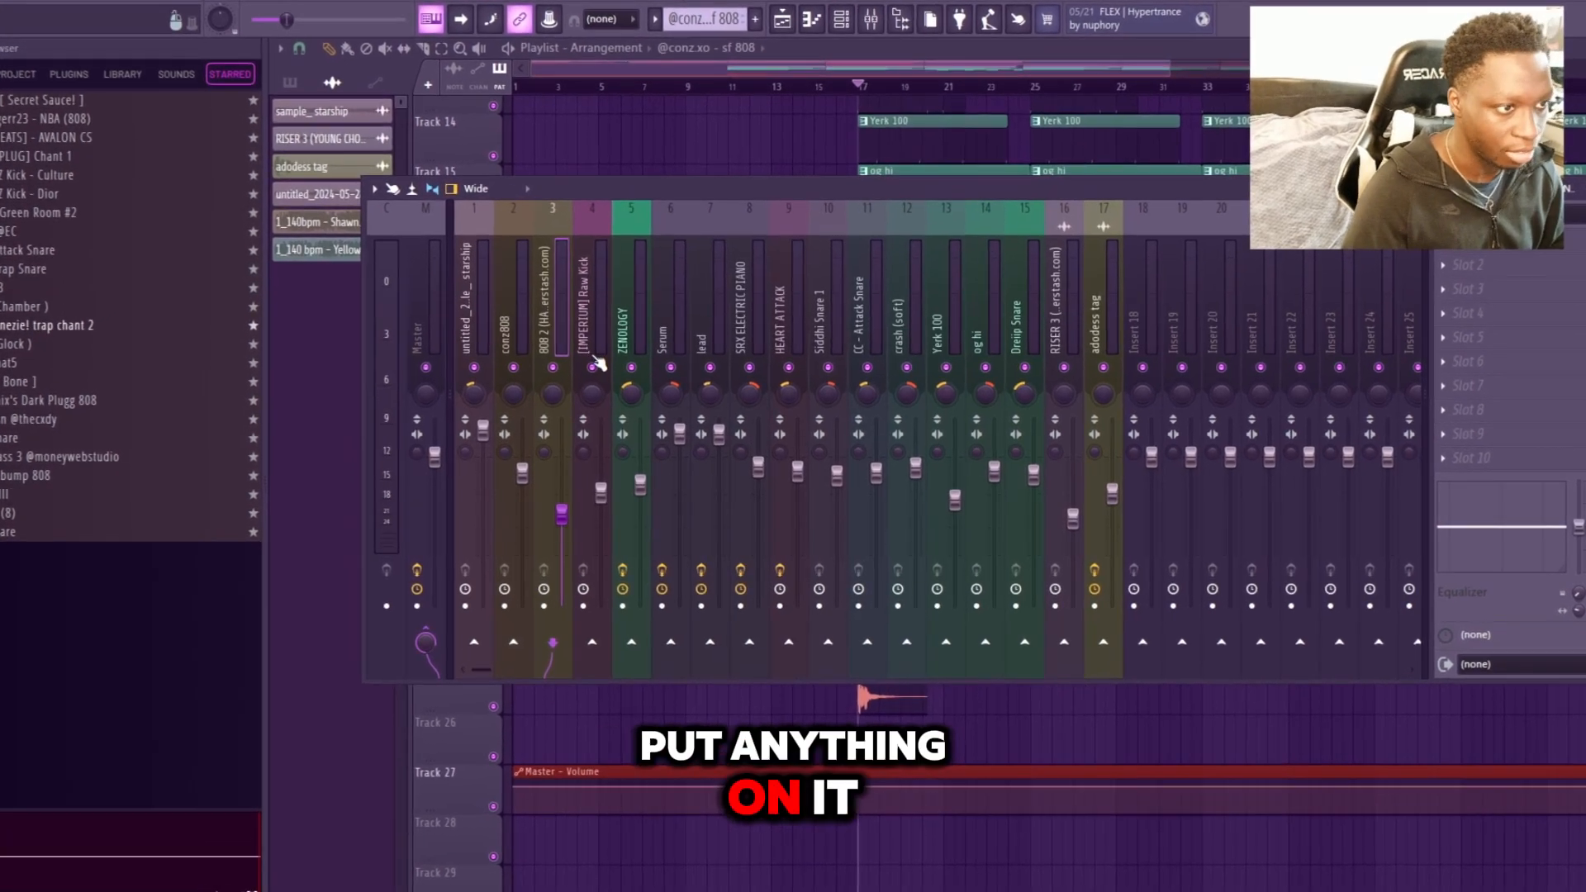
pyautogui.click(638, 334)
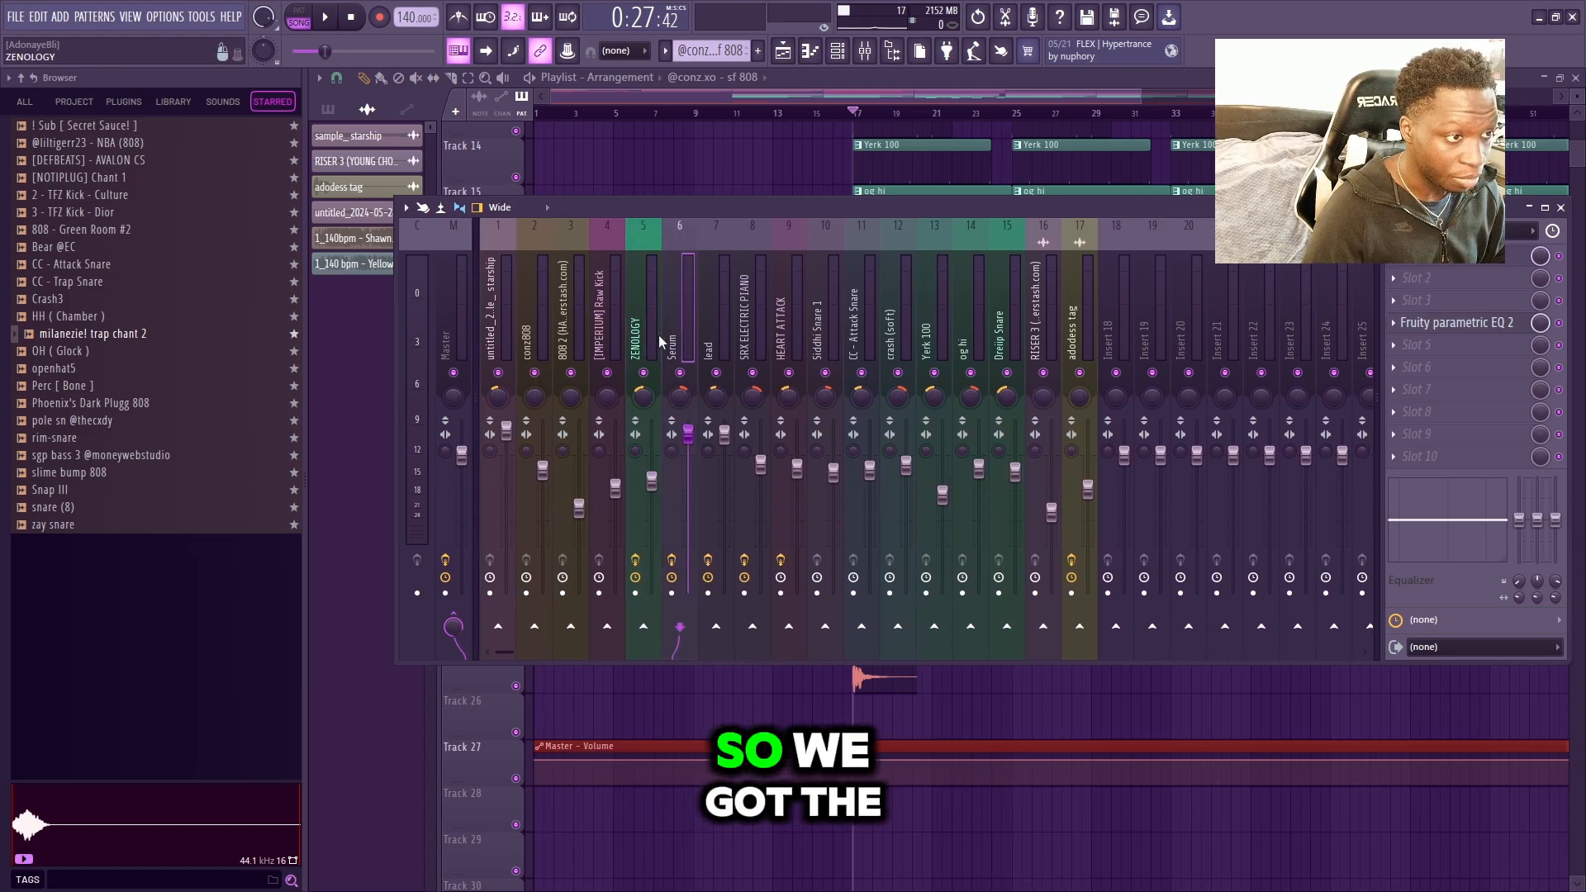
# Inspect the Ambience reverb and the Crystallizer effect on the ZENOLOGY mixer track.
pyautogui.click(657, 339)
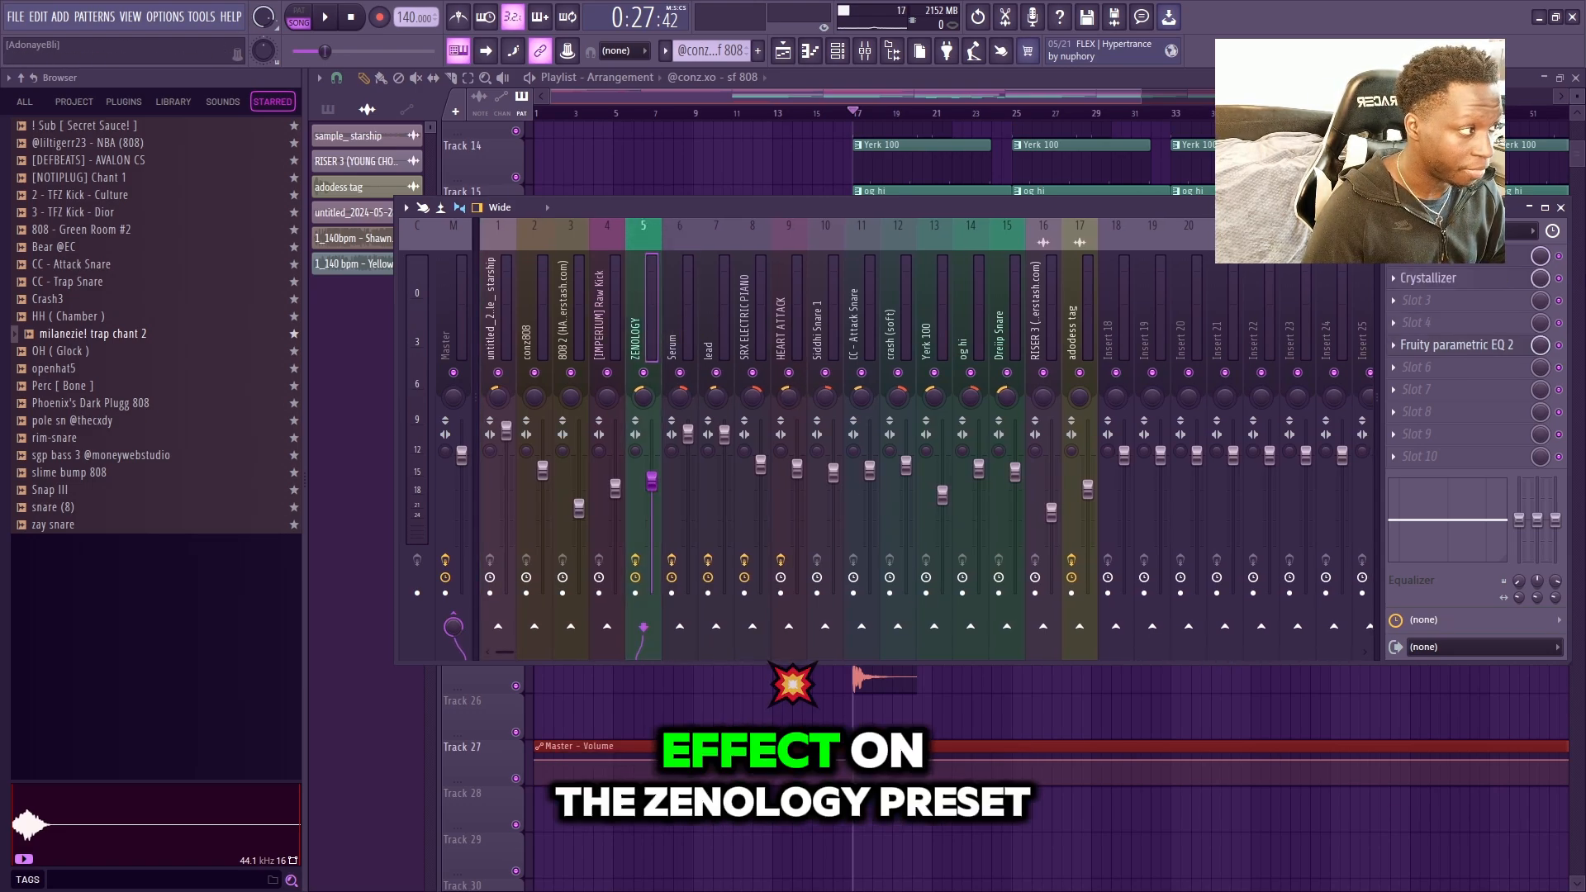
pyautogui.click(1438, 262)
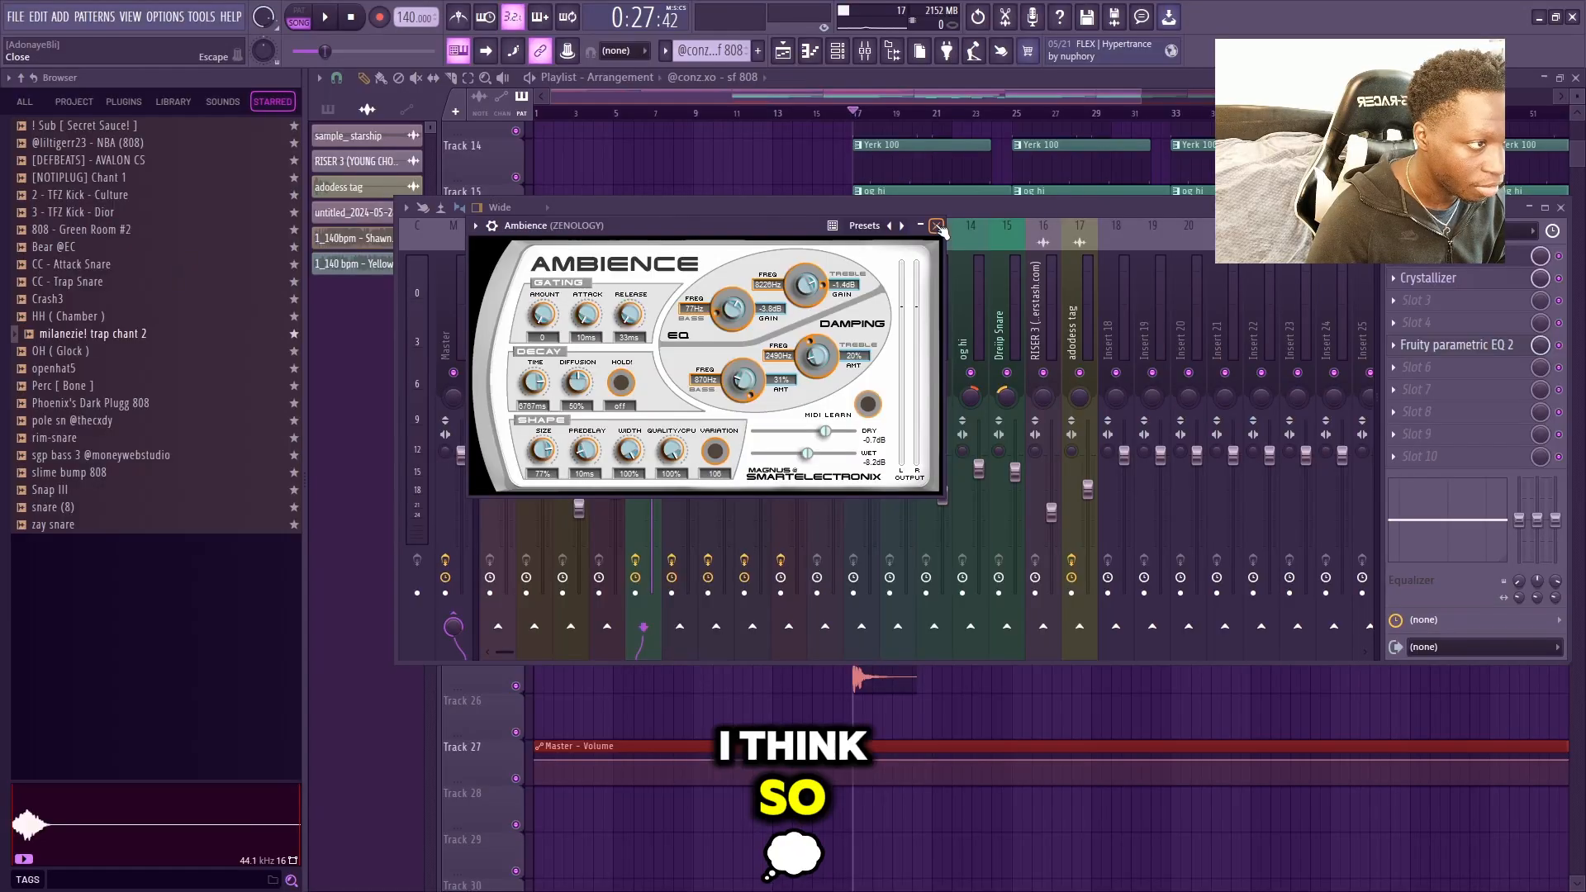
pyautogui.click(937, 226)
pyautogui.click(1485, 280)
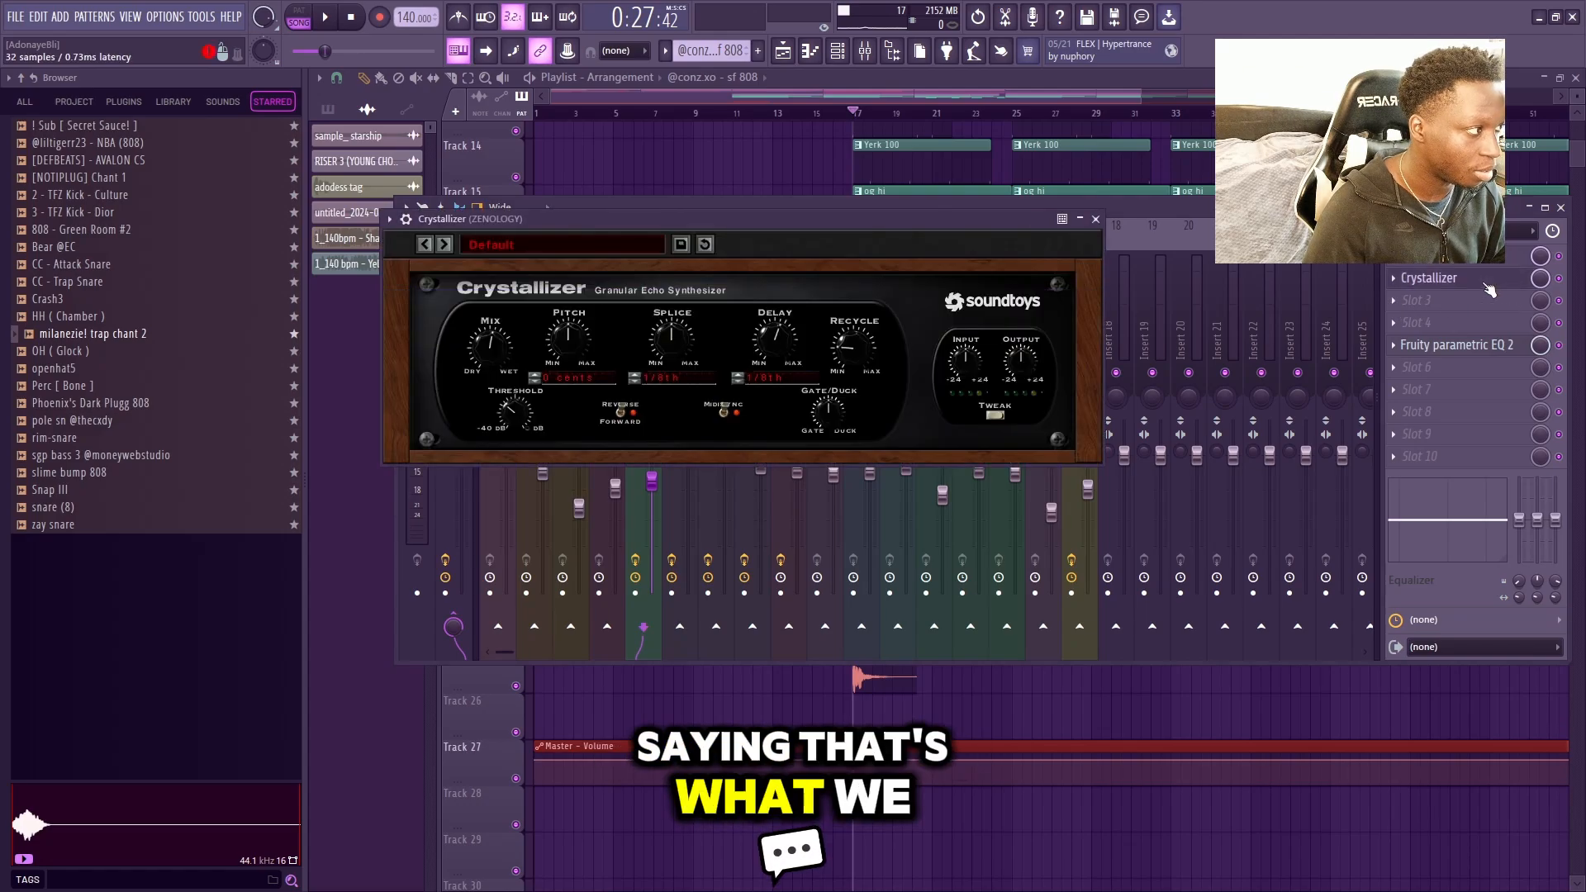
pyautogui.moveTo(564, 217); pyautogui.dragTo(678, 252)
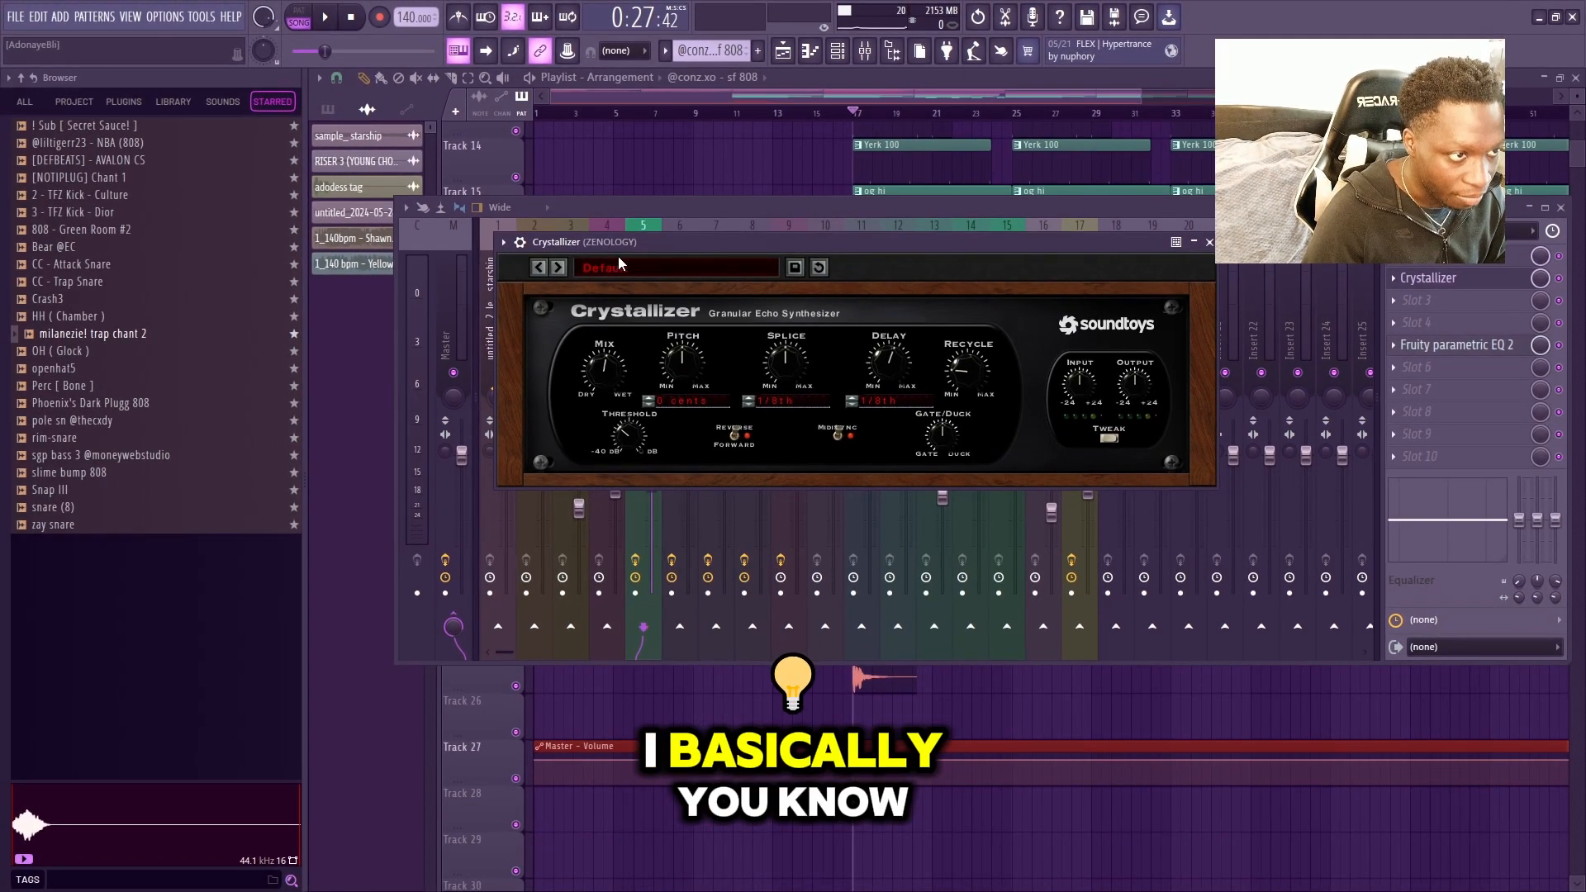
pyautogui.moveTo(622, 243); pyautogui.dragTo(624, 245)
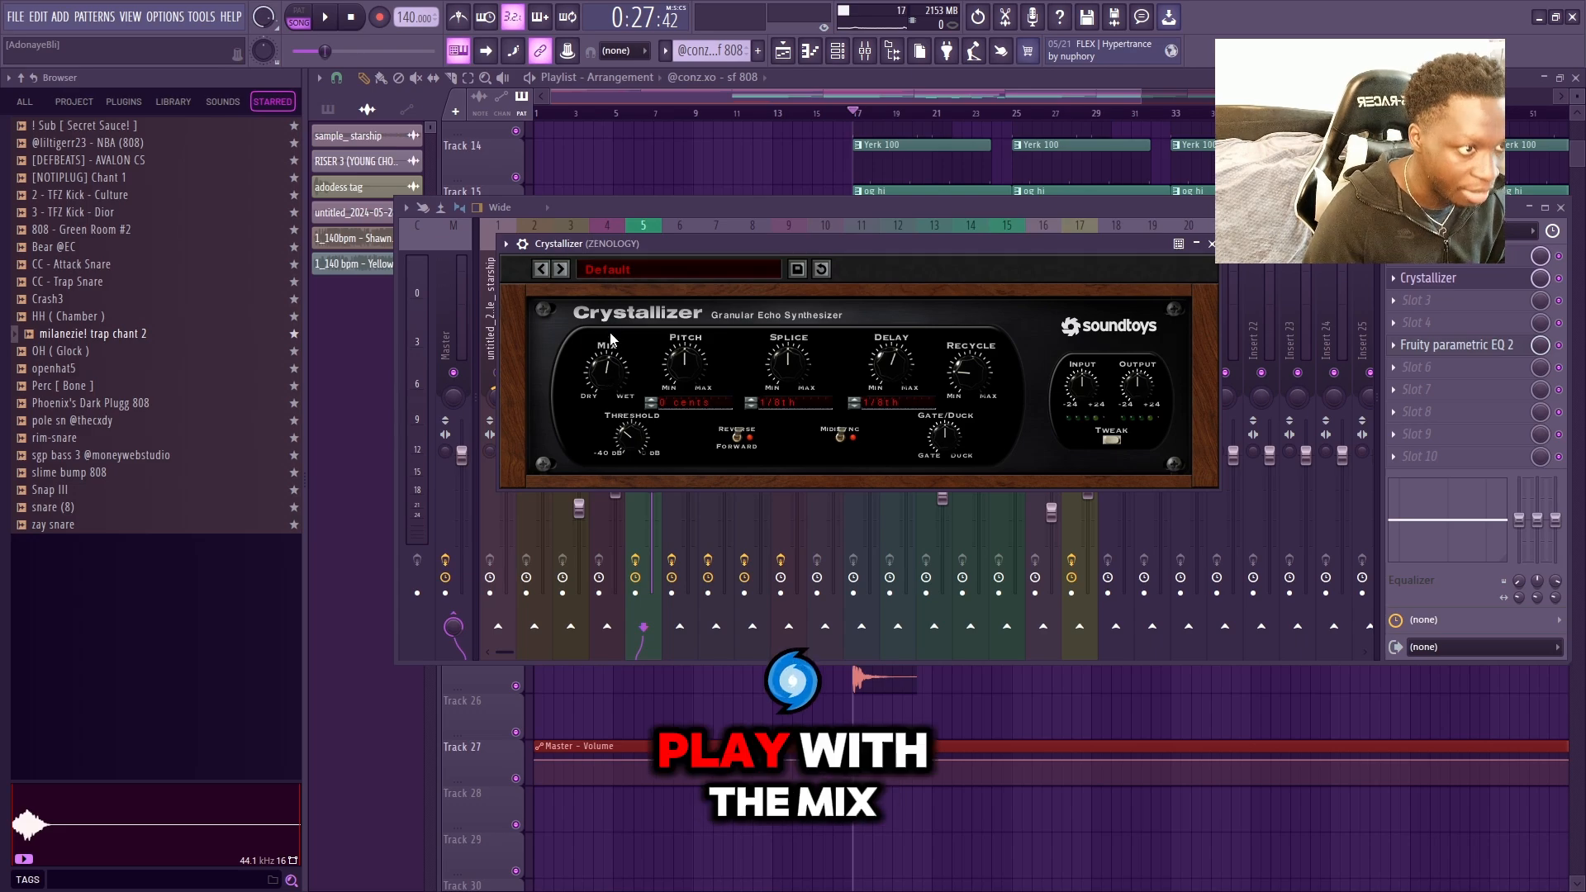
# Close the Crystallizer and inspect the Fruity parametric EQ 2 curve on the ZENOLOGY mixer track, closing it when done.
pyautogui.moveTo(1541, 279); pyautogui.dragTo(1540, 279)
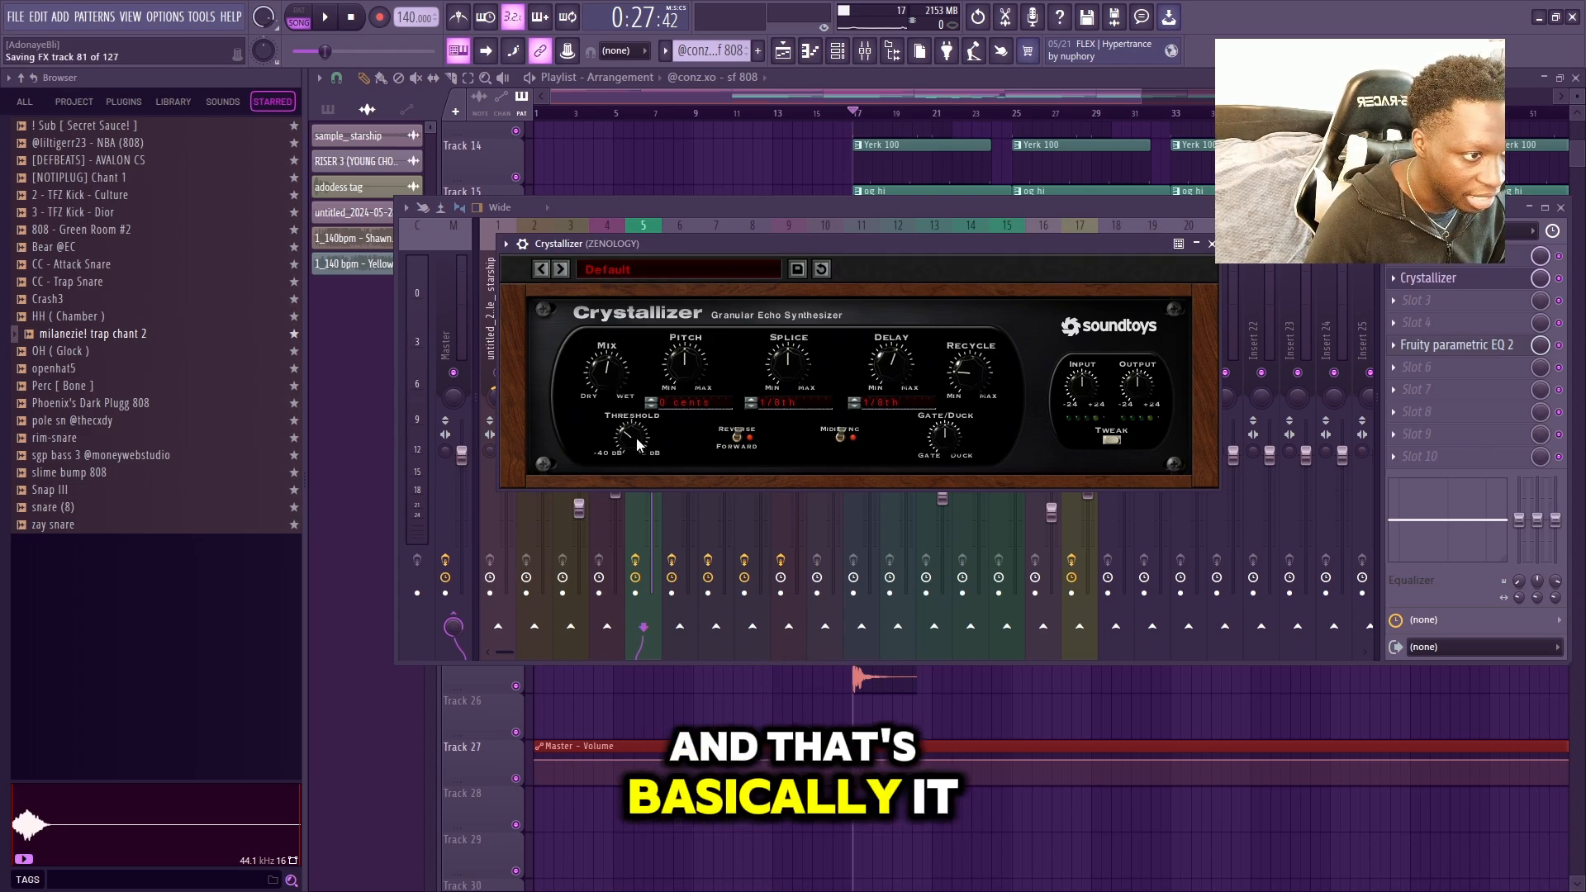
pyautogui.click(1211, 243)
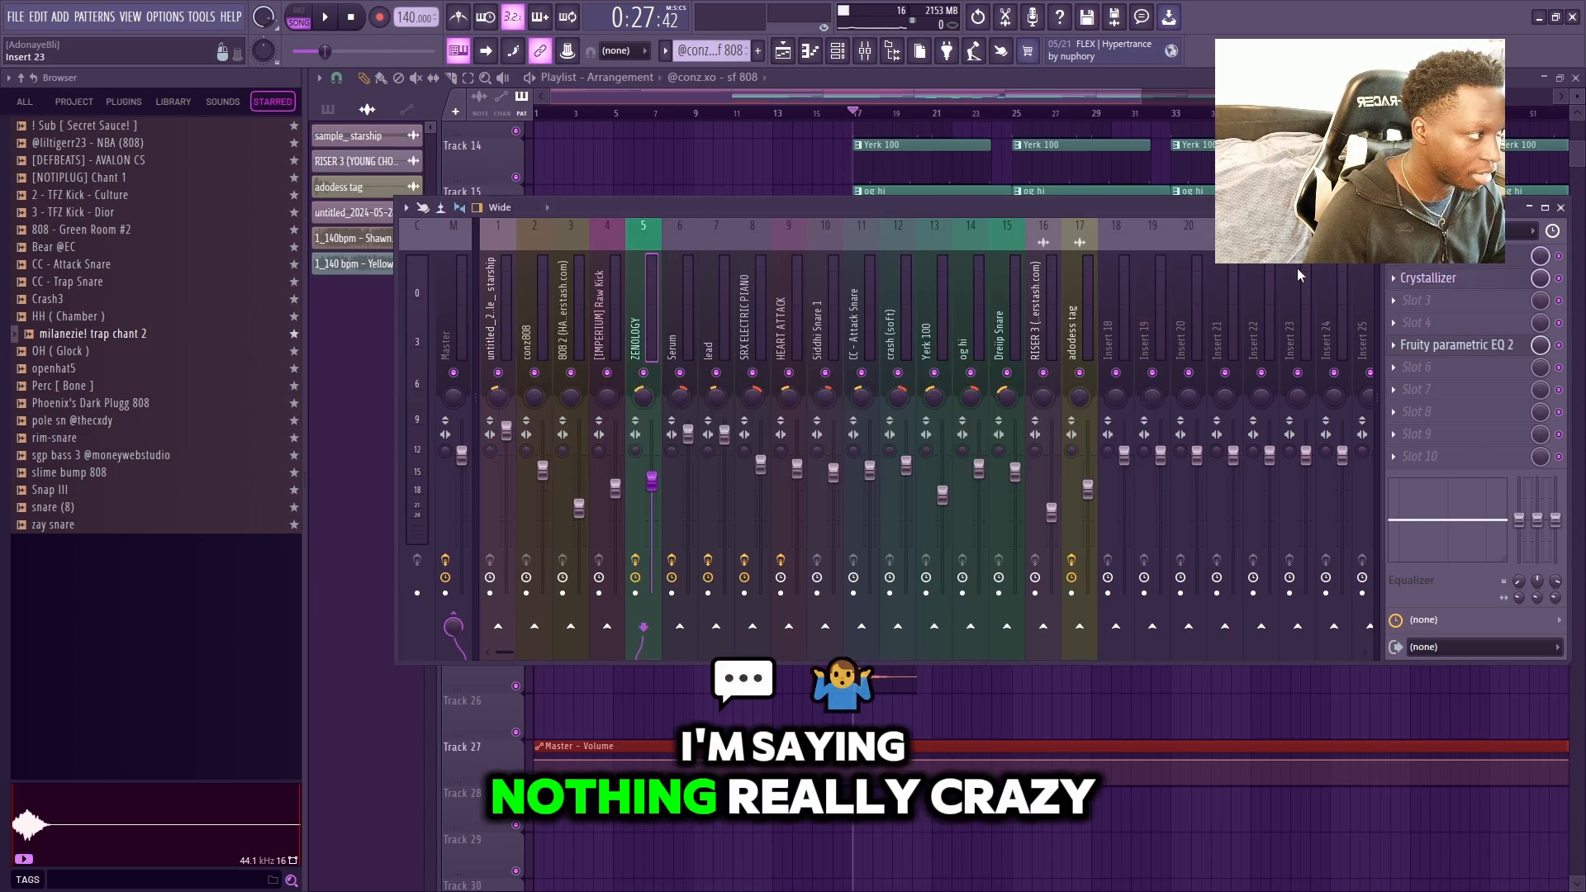
pyautogui.click(1440, 346)
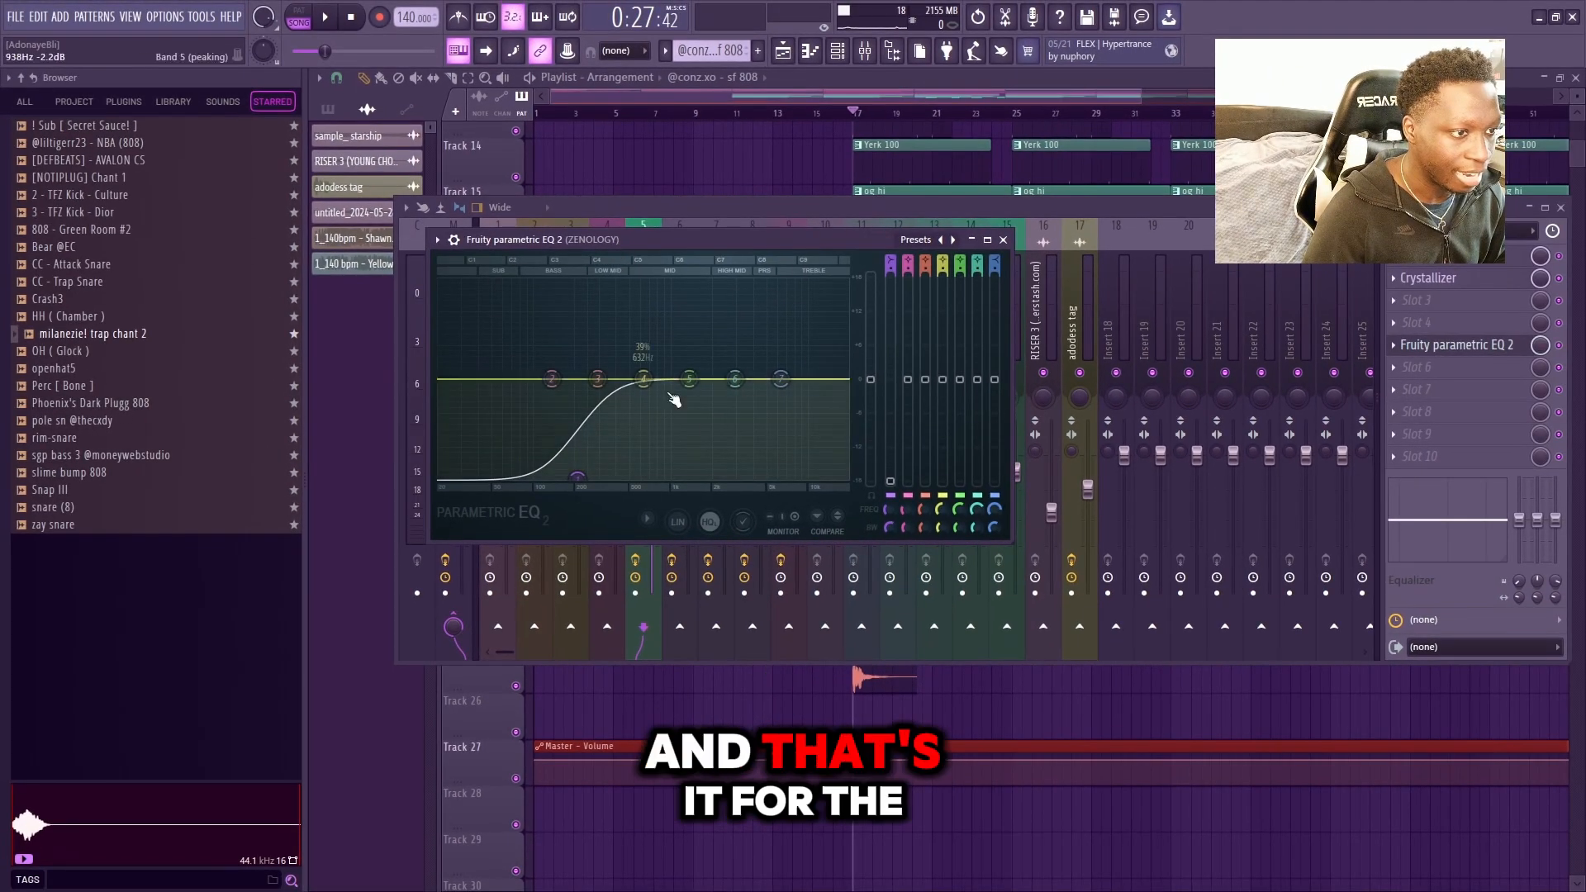
pyautogui.click(1003, 240)
# Inspect the ShaperBox 2 pan settings and the Fruity parametric EQ 2 curve on the Serum mixer track, closing both windows when done.
pyautogui.click(672, 322)
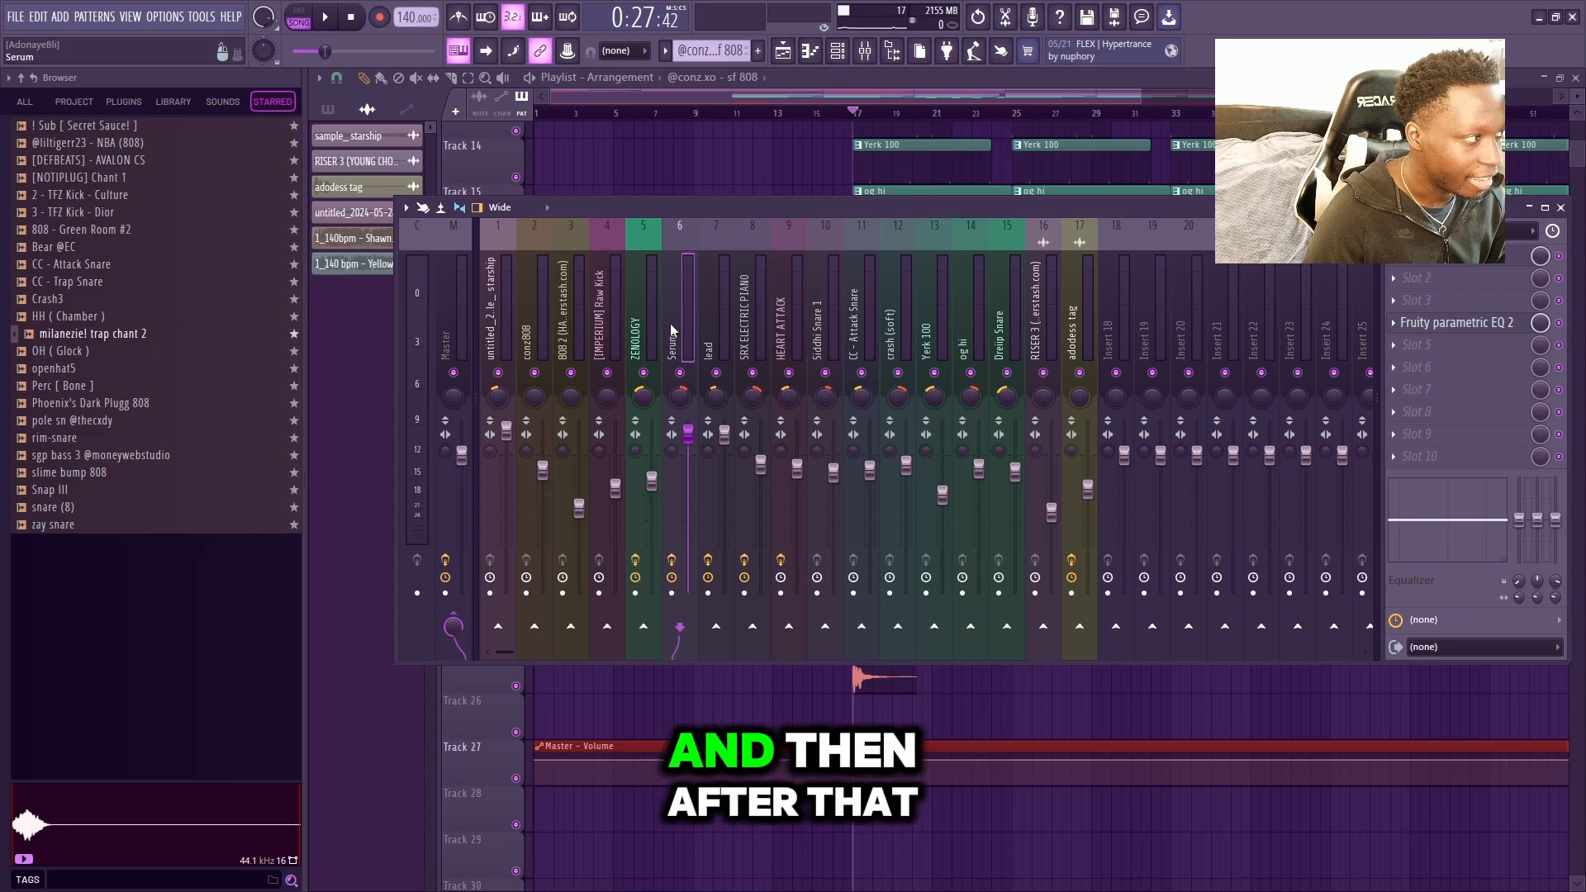
pyautogui.click(1448, 257)
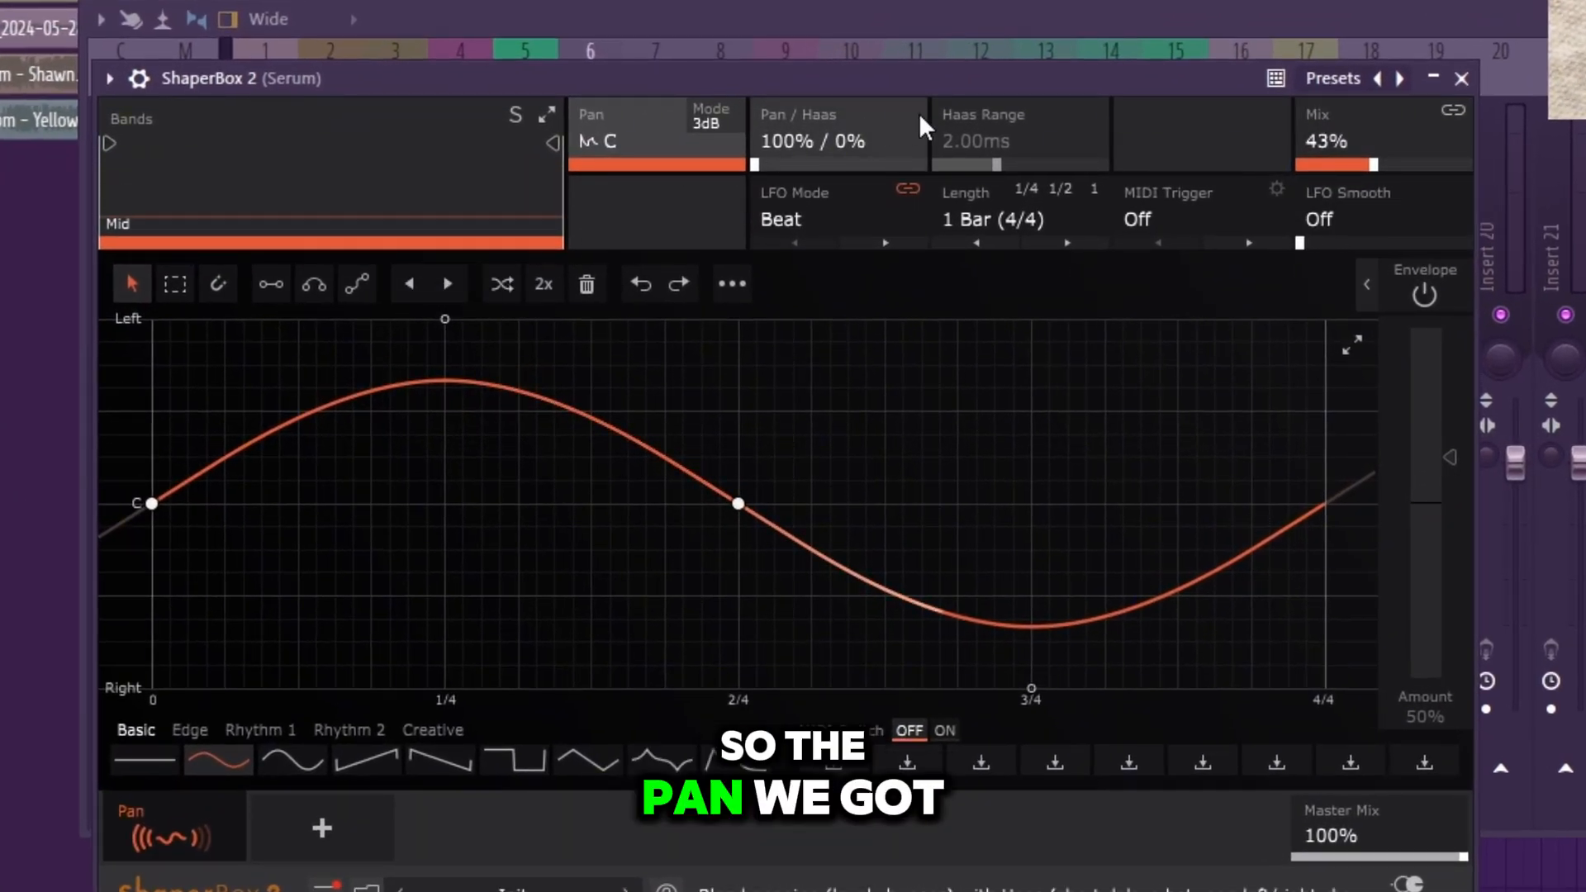
pyautogui.moveTo(1160, 86); pyautogui.dragTo(1162, 82)
pyautogui.moveTo(129, 821)
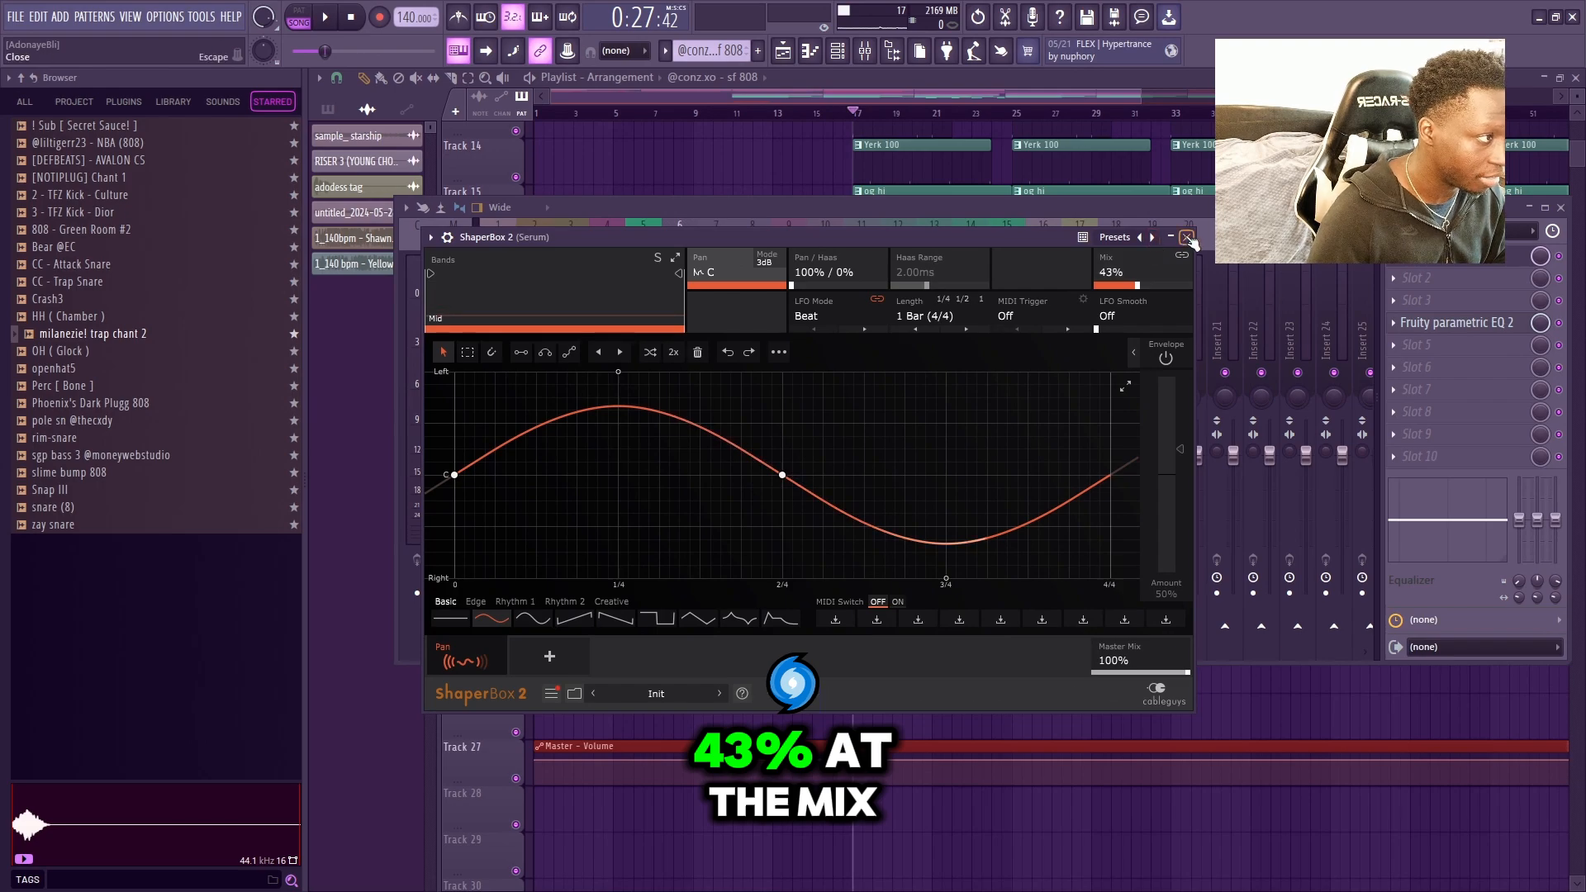
pyautogui.click(1188, 238)
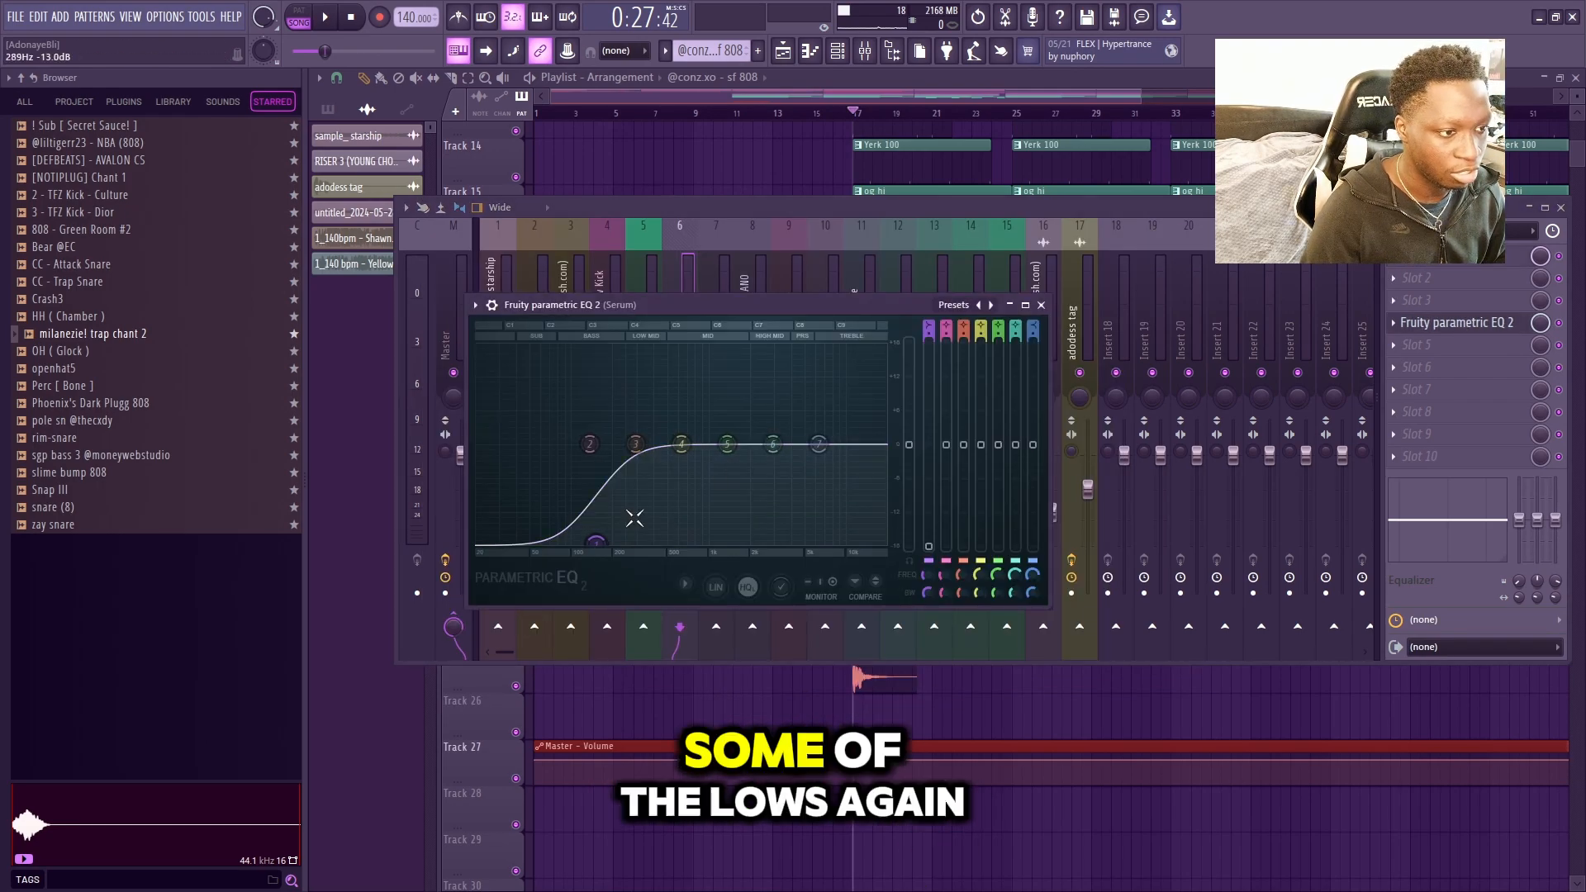
pyautogui.click(1042, 306)
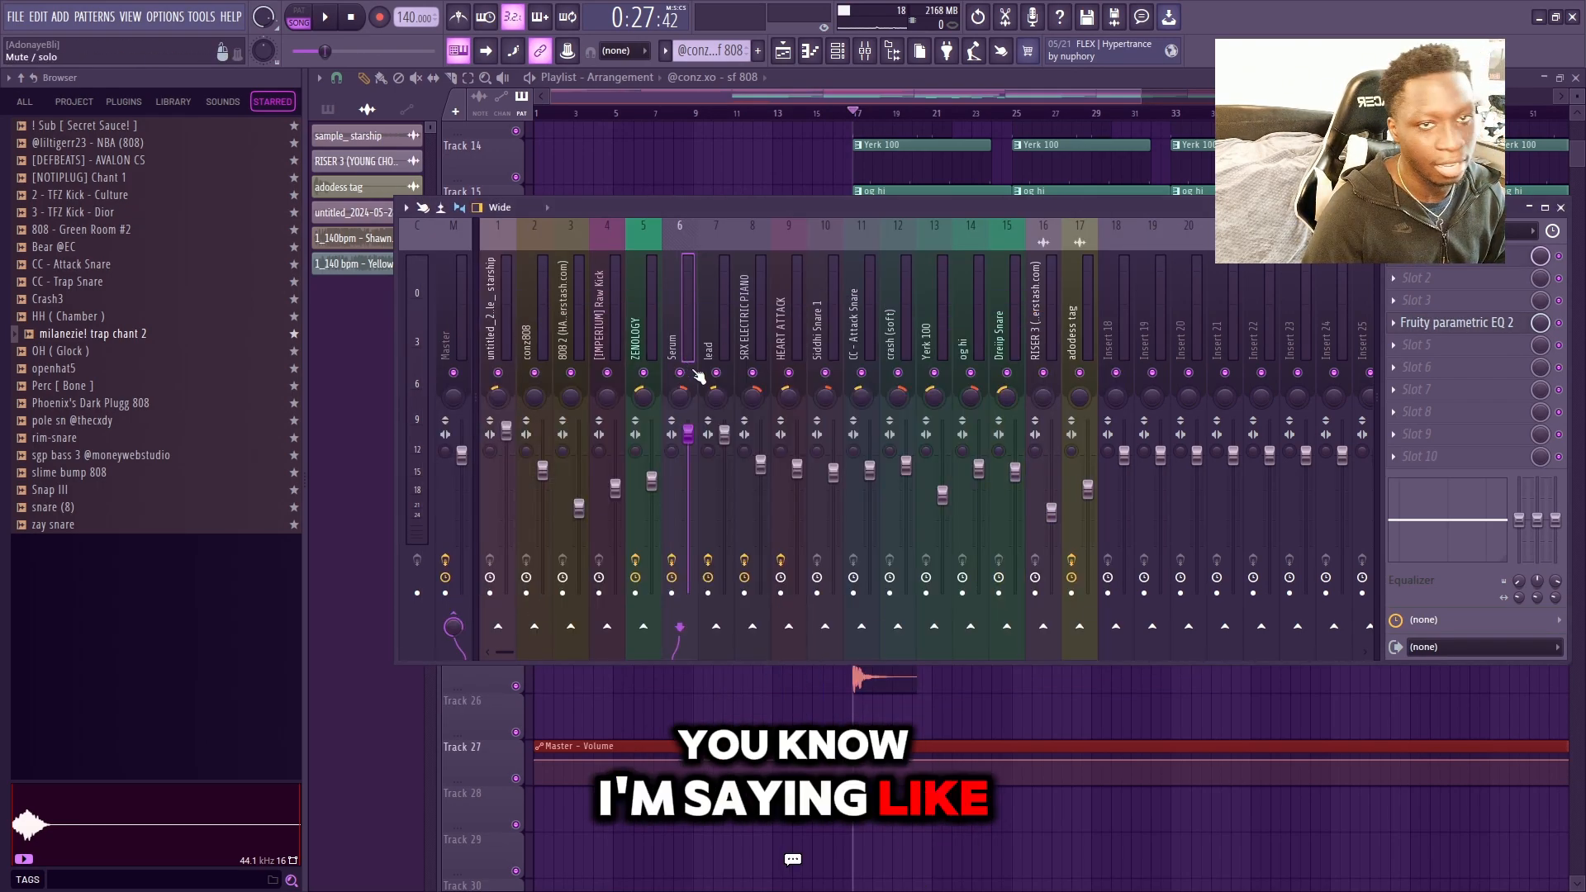
# Inspect the ValhallaVintageVerb reverb settings on the lead mixer track, closing the window when done.
pyautogui.click(710, 344)
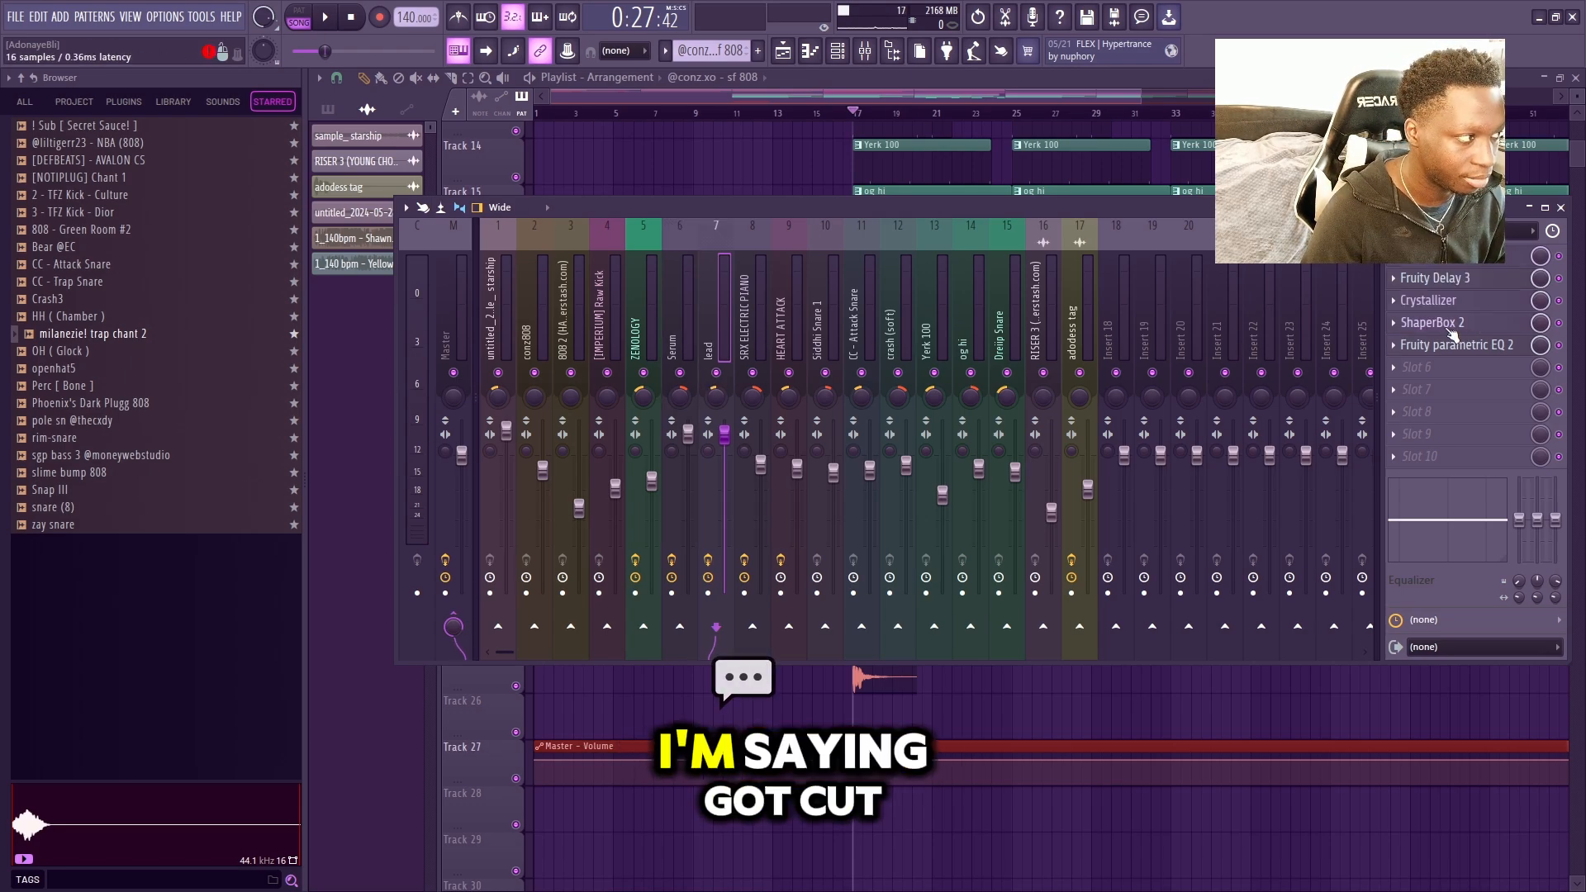
pyautogui.click(1450, 256)
pyautogui.click(1084, 155)
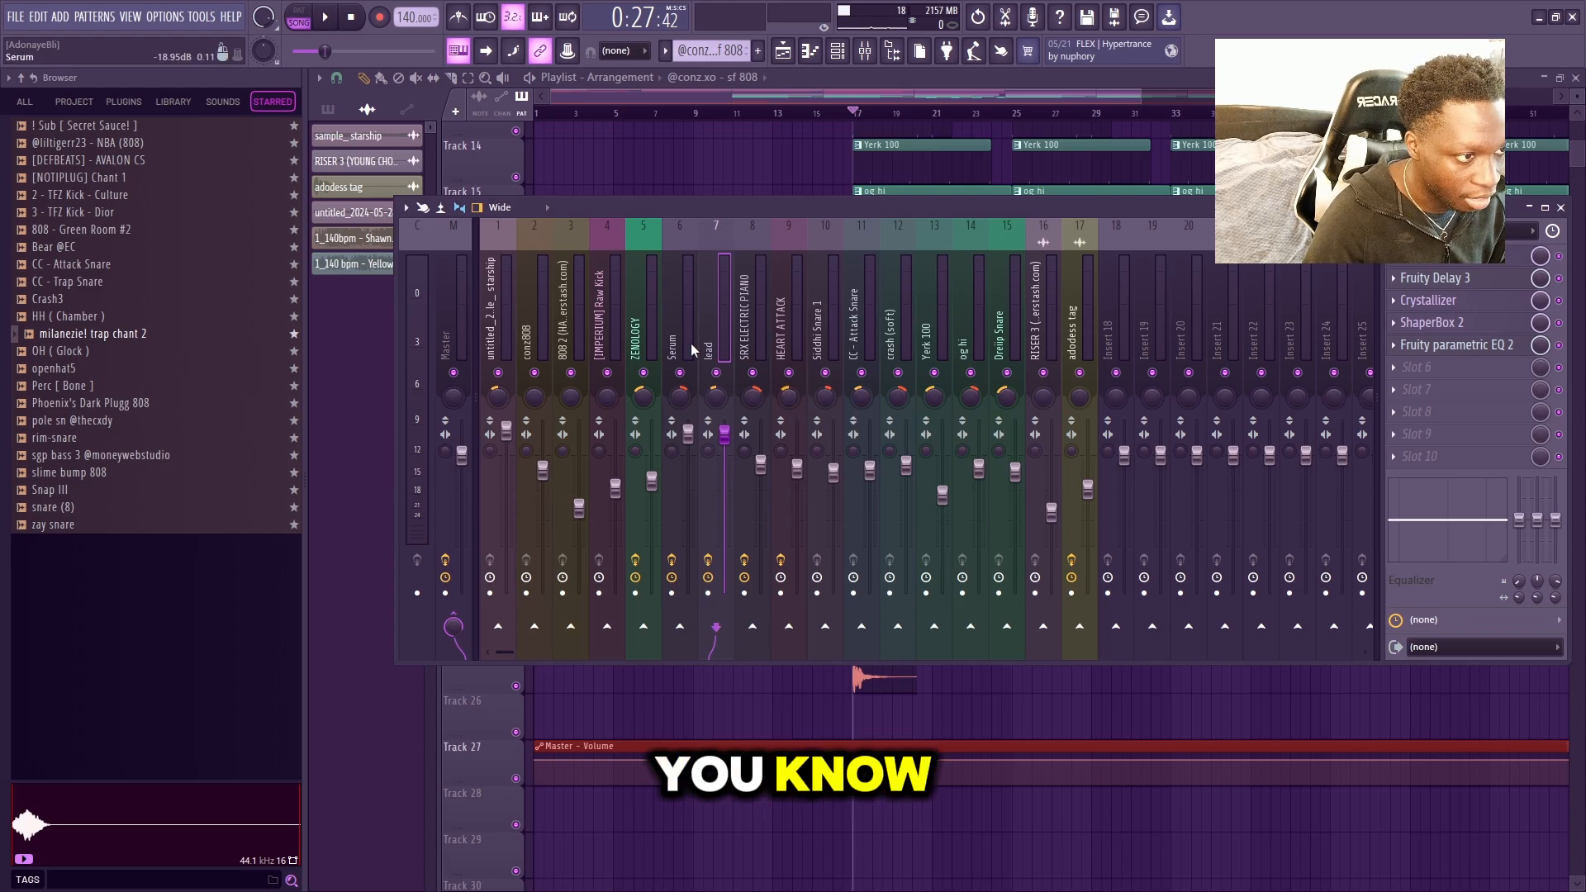
pyautogui.click(1446, 256)
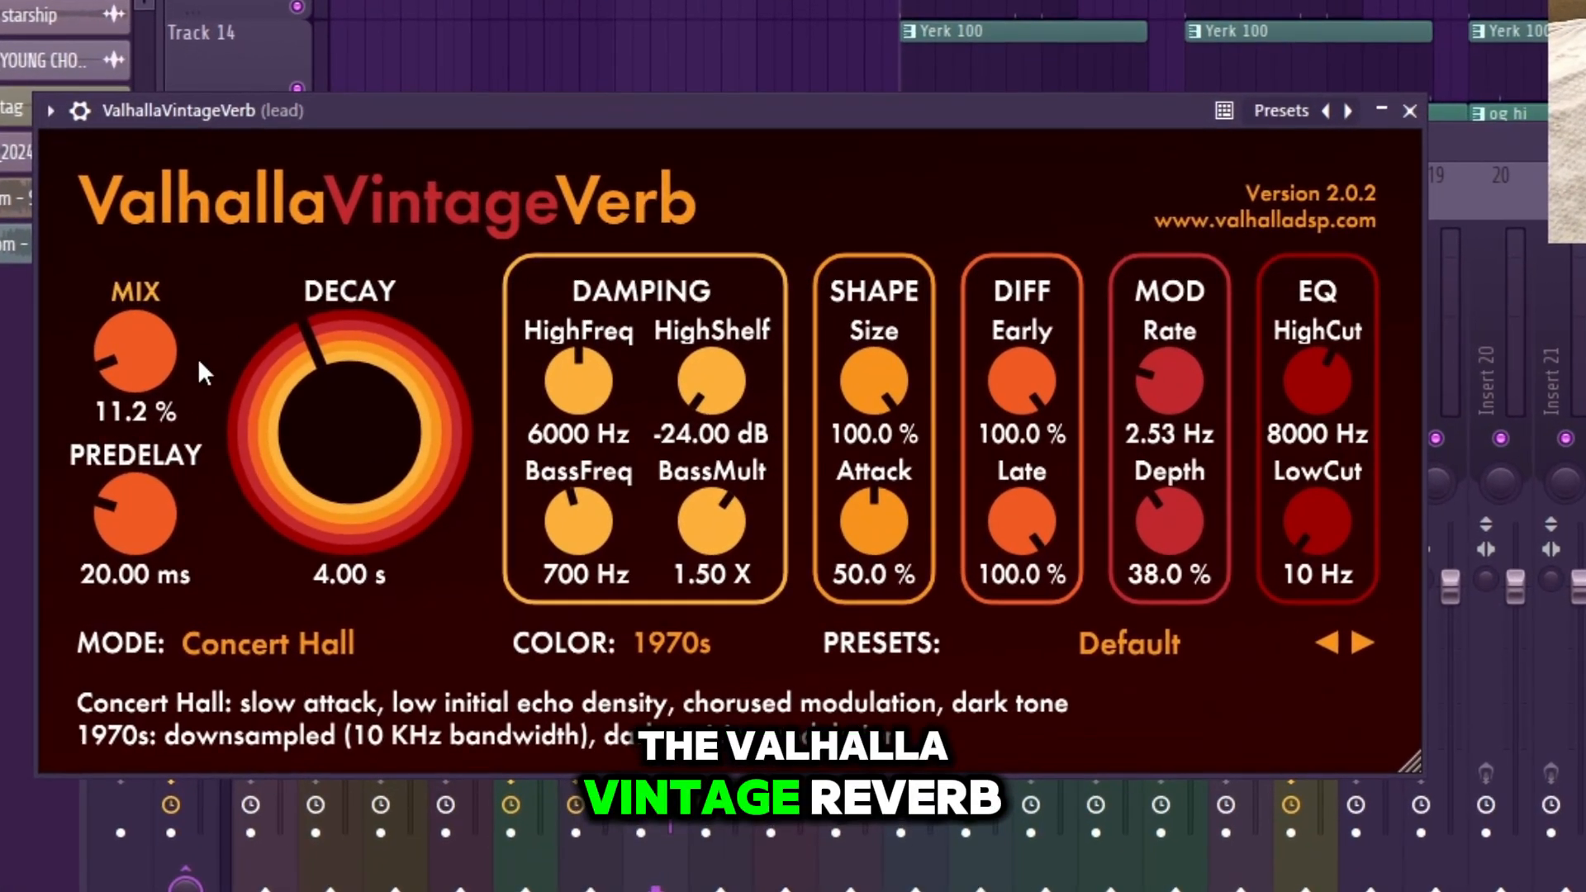
pyautogui.moveTo(360, 291)
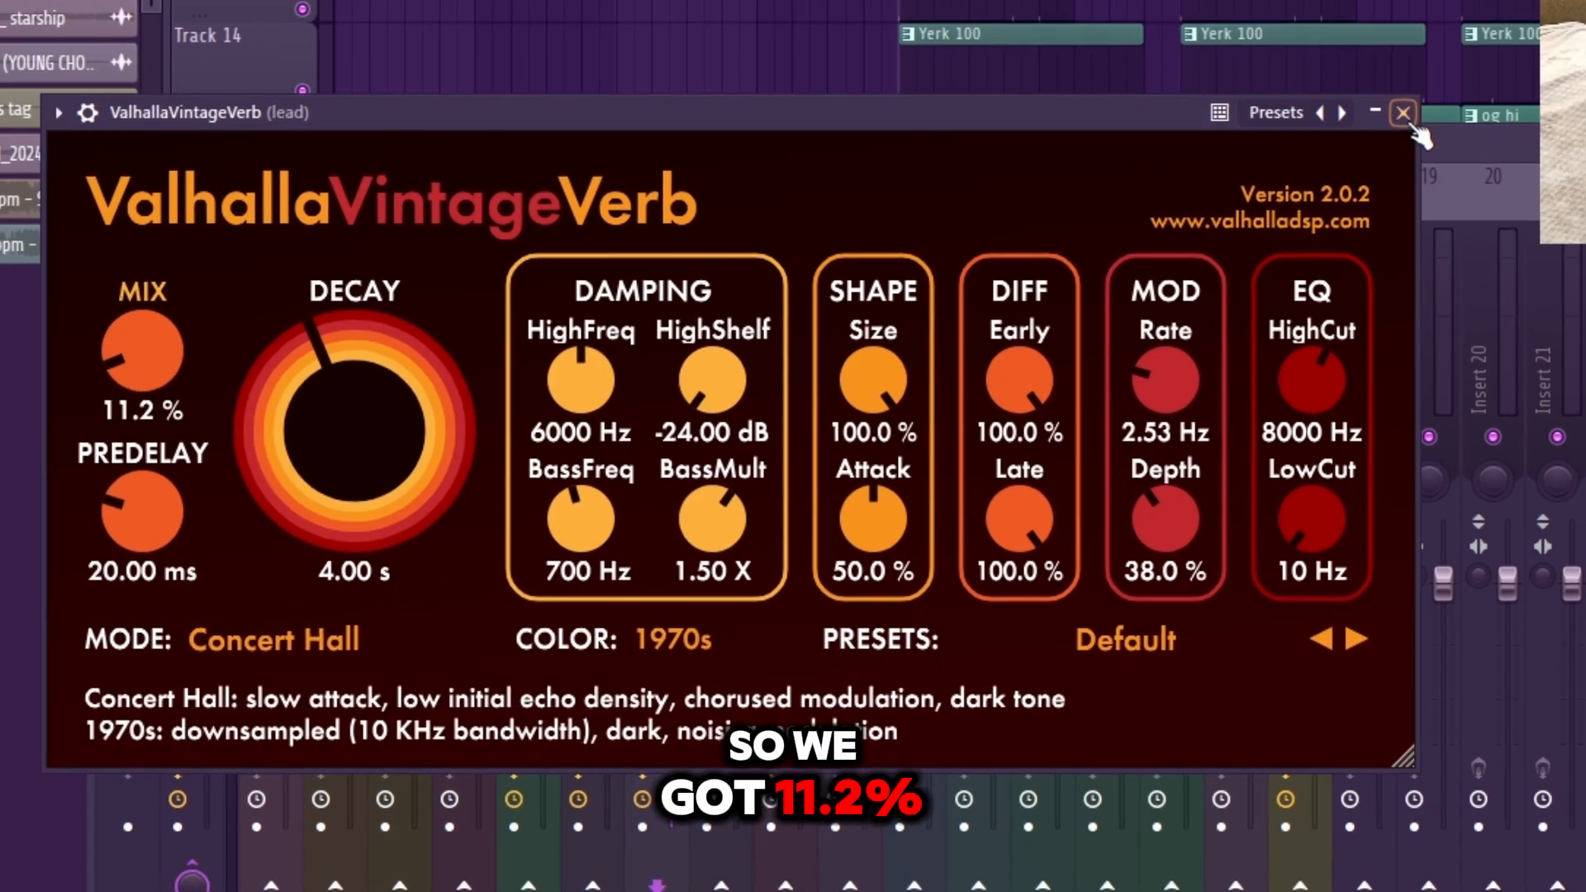
pyautogui.click(1410, 110)
# Inspect the Fruity Delay 3 settings on the lead track, closing the window when done.
pyautogui.click(1437, 279)
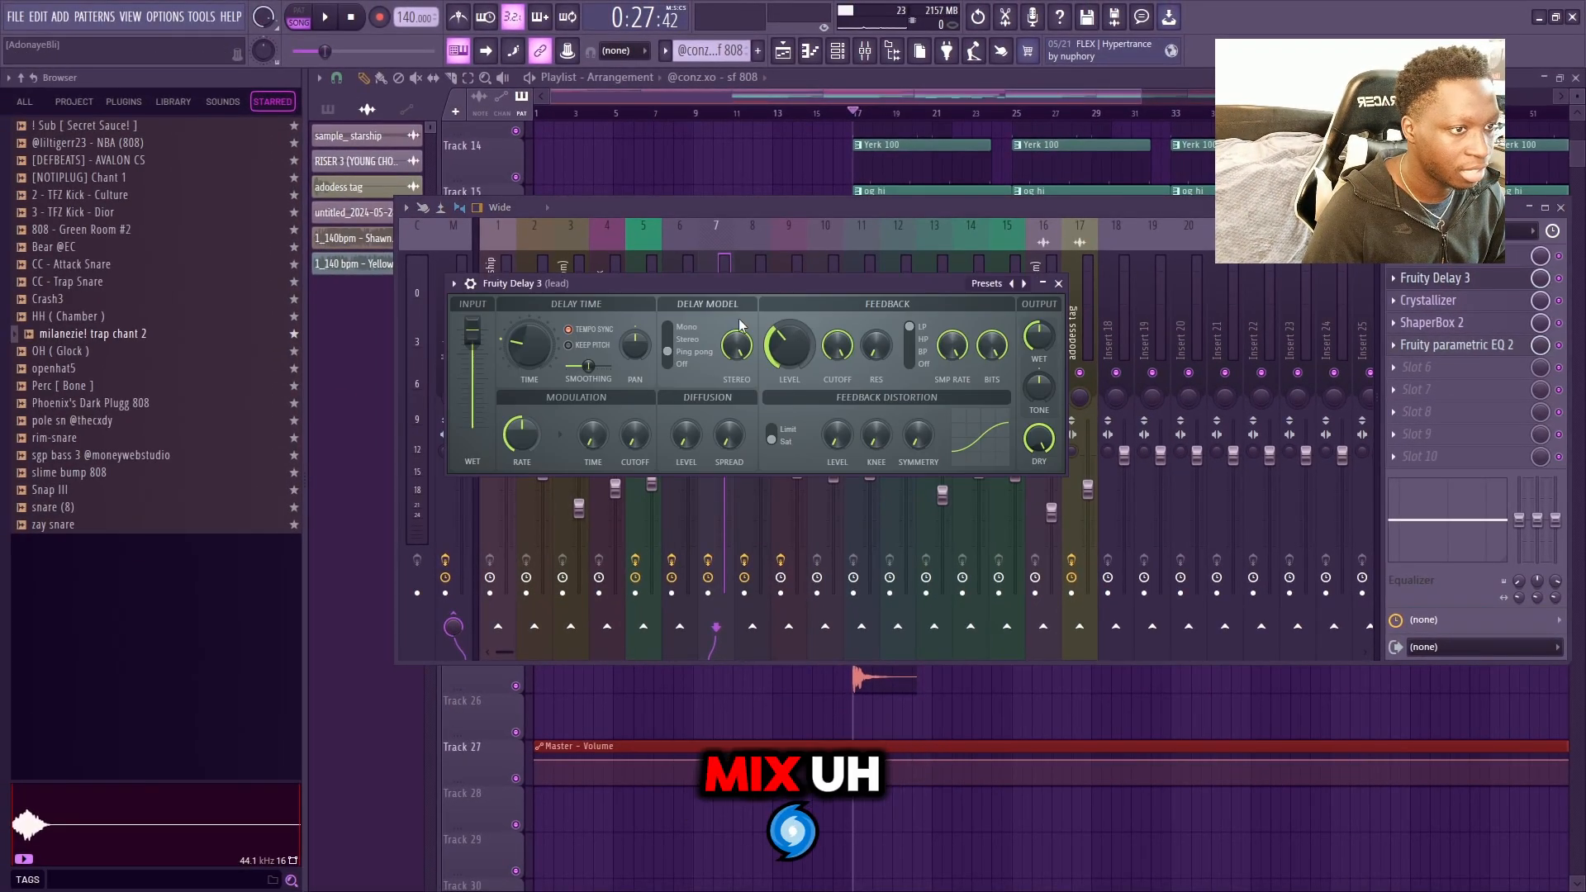
pyautogui.moveTo(550, 289); pyautogui.dragTo(593, 287)
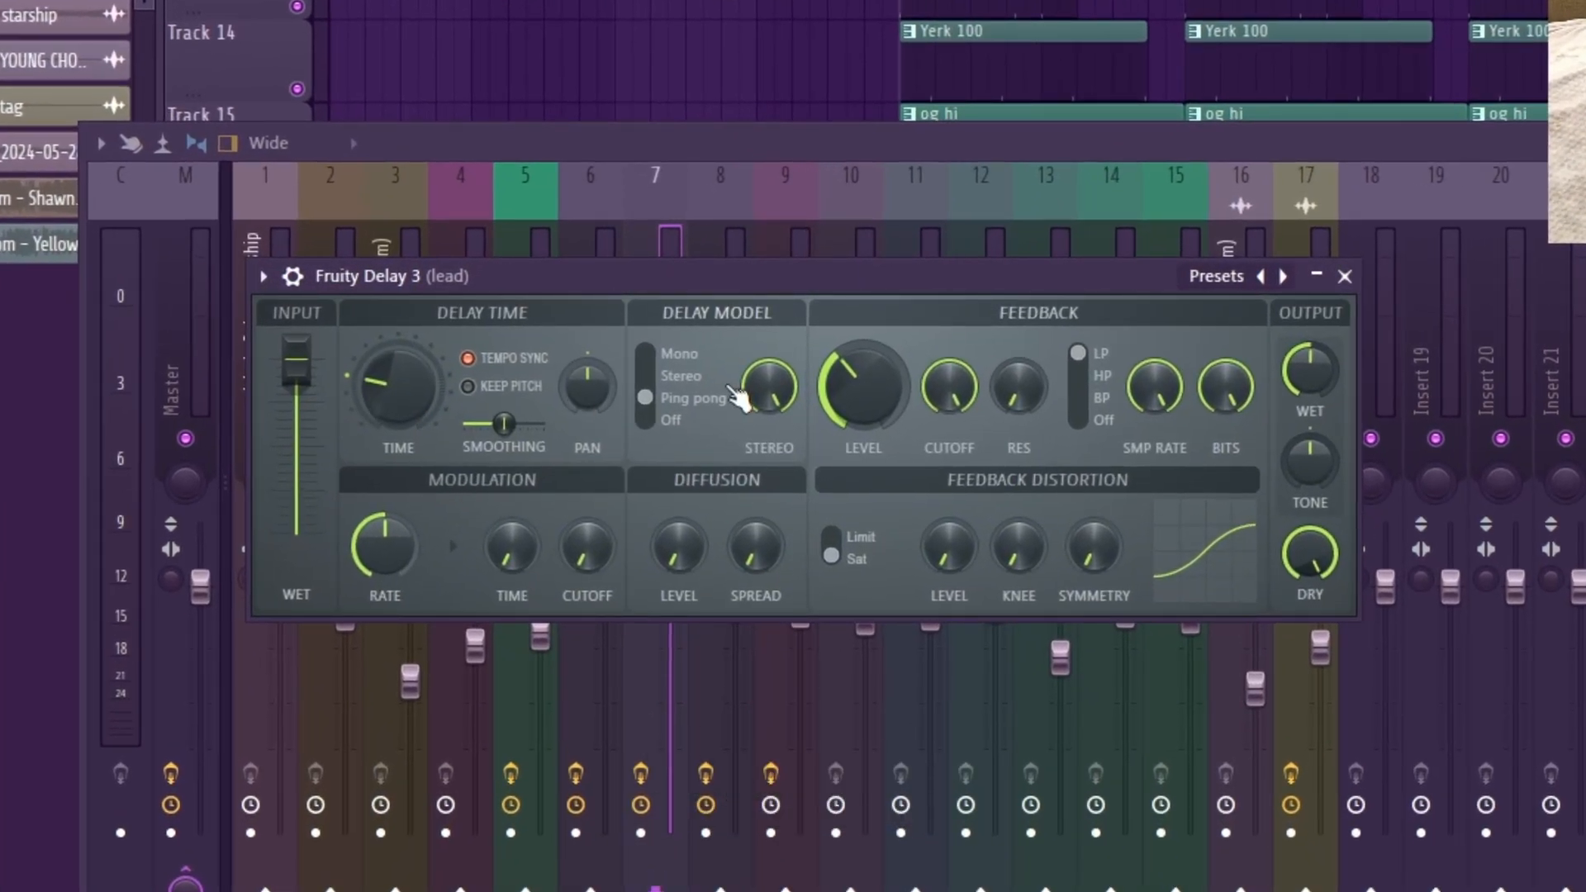
pyautogui.moveTo(408, 291); pyautogui.dragTo(430, 289)
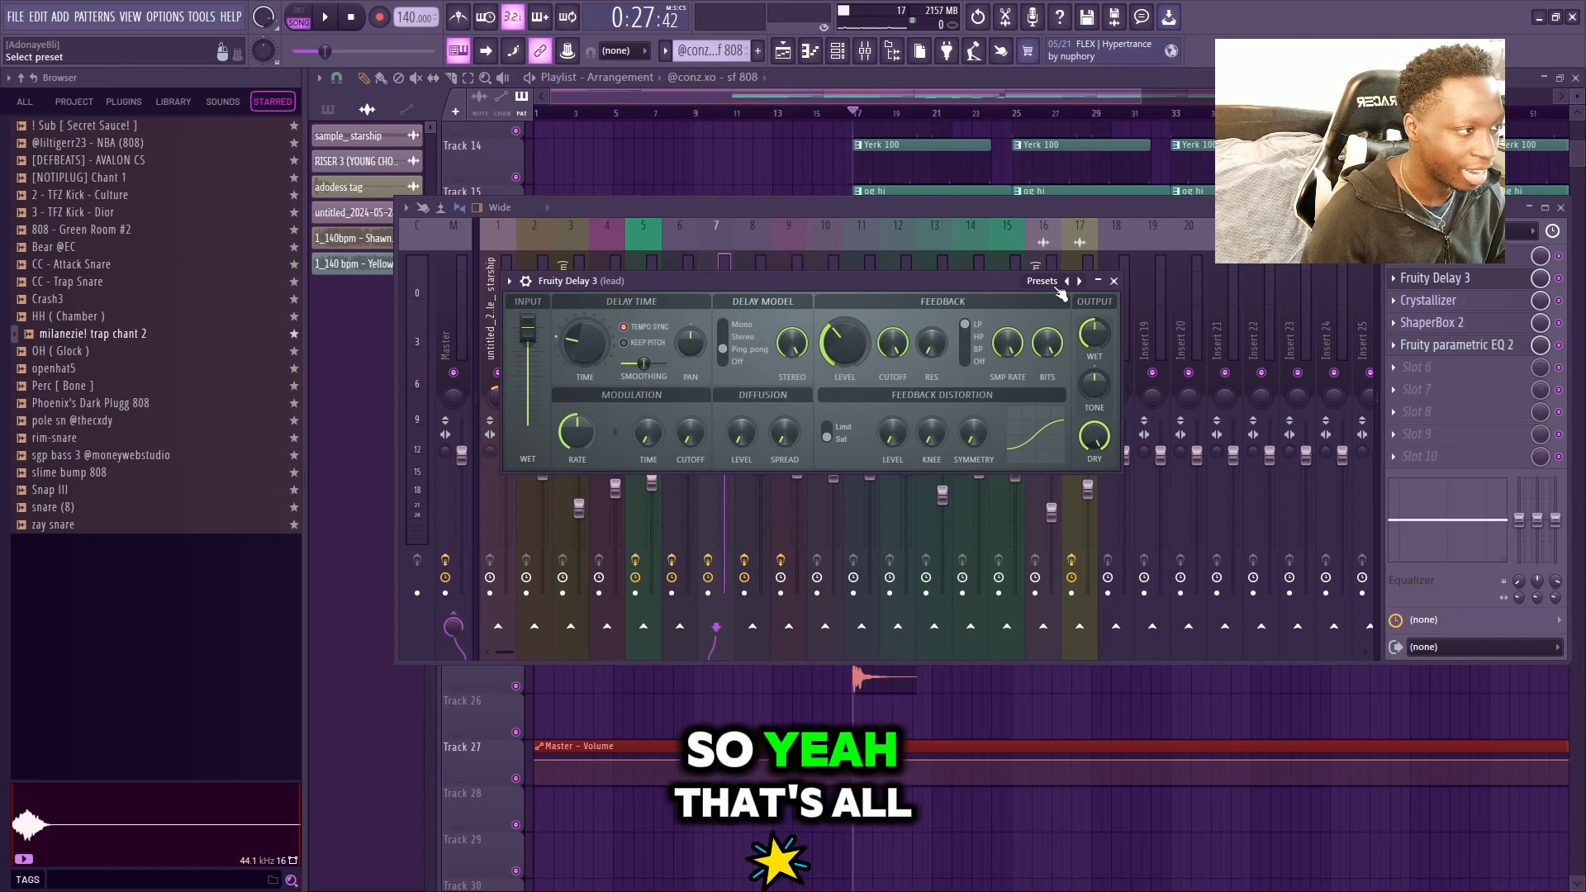
pyautogui.click(1113, 282)
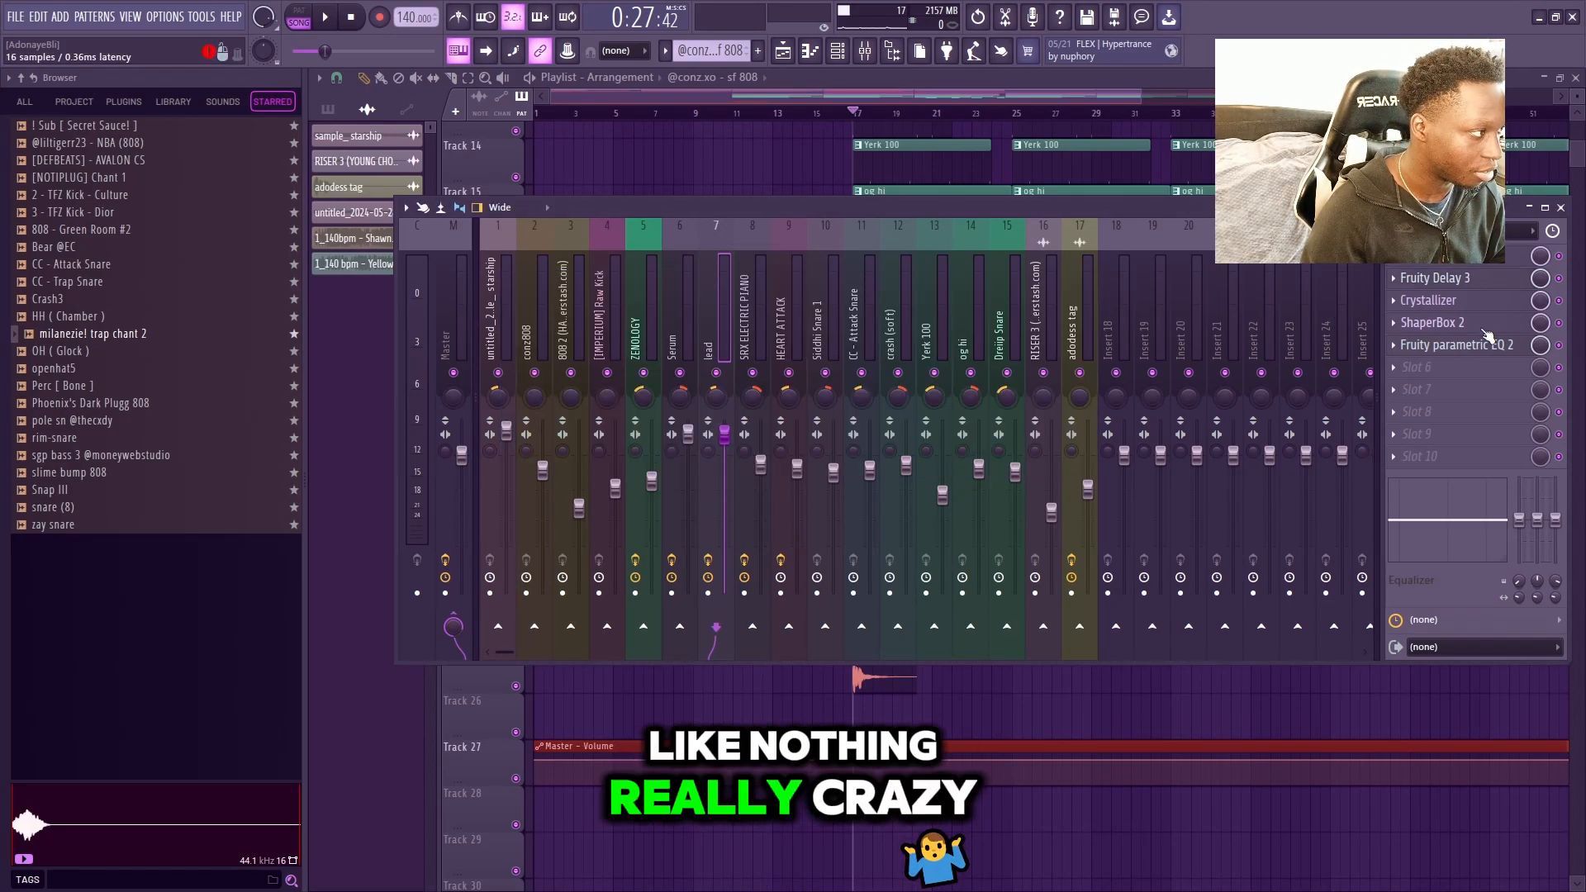
# Inspect the lead track's remaining effects, Crystallizer, ShaperBox 2 and Fruity parametric EQ 2, closing each window when done.
pyautogui.click(1437, 300)
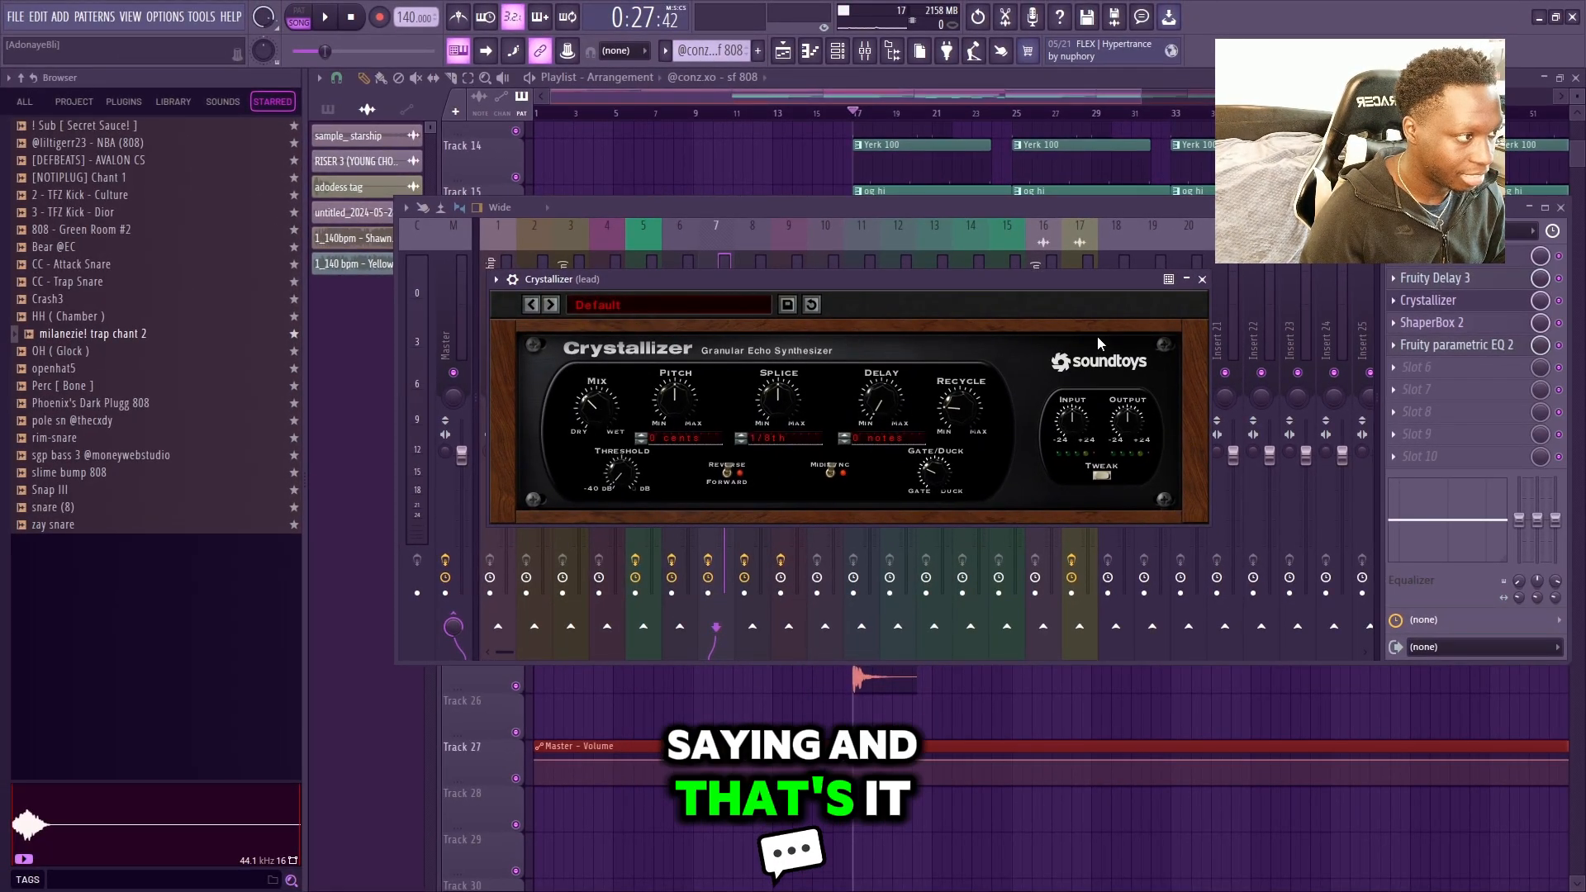
pyautogui.click(1203, 281)
pyautogui.click(1462, 324)
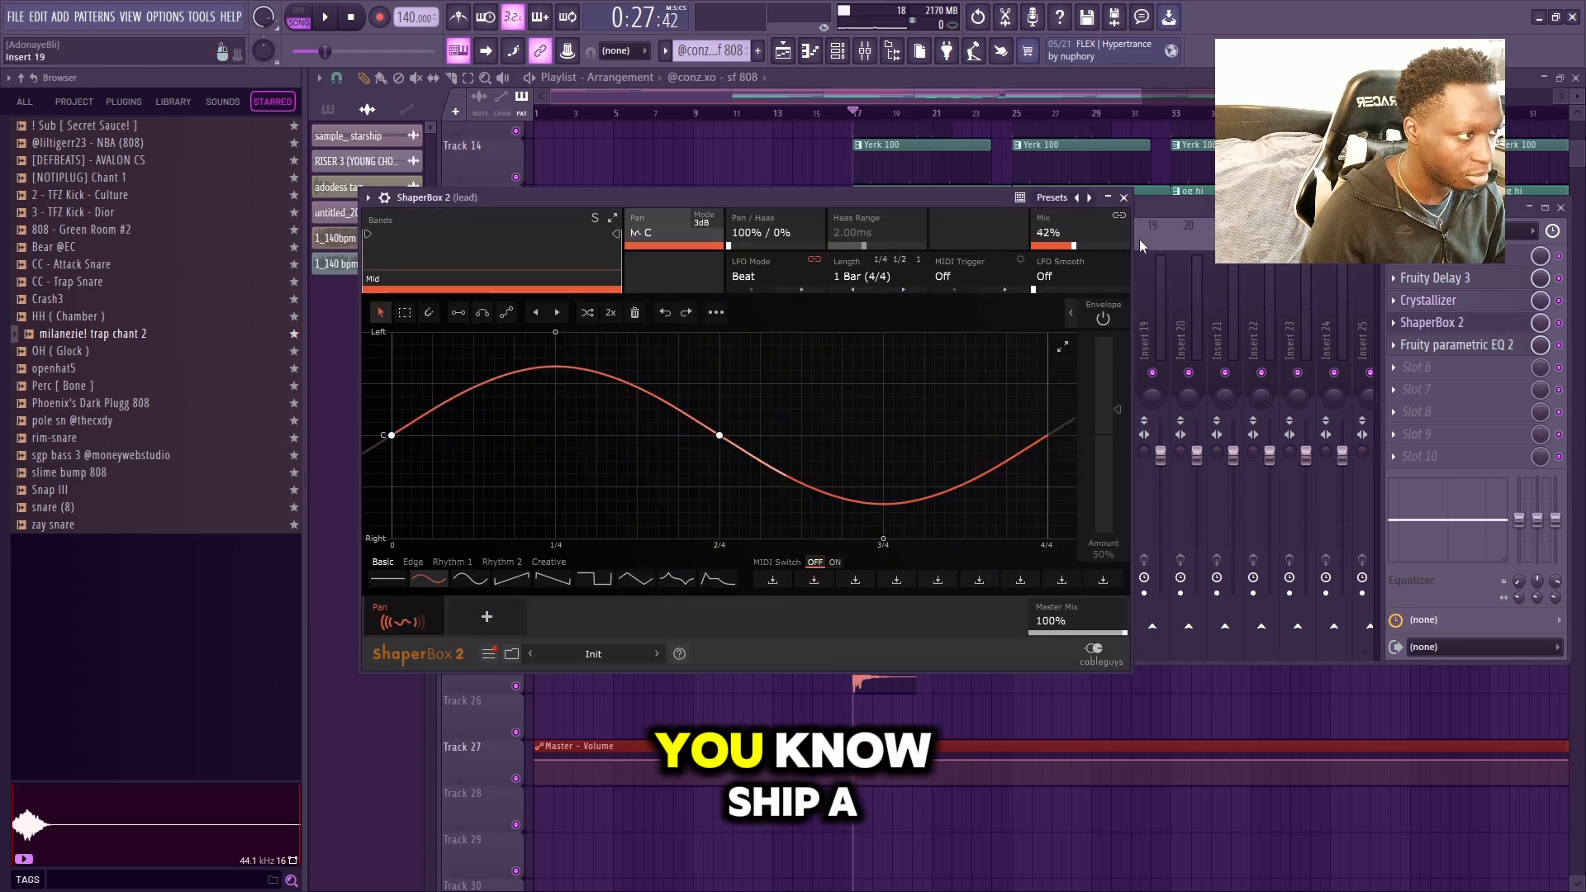
pyautogui.click(1125, 201)
pyautogui.click(1419, 345)
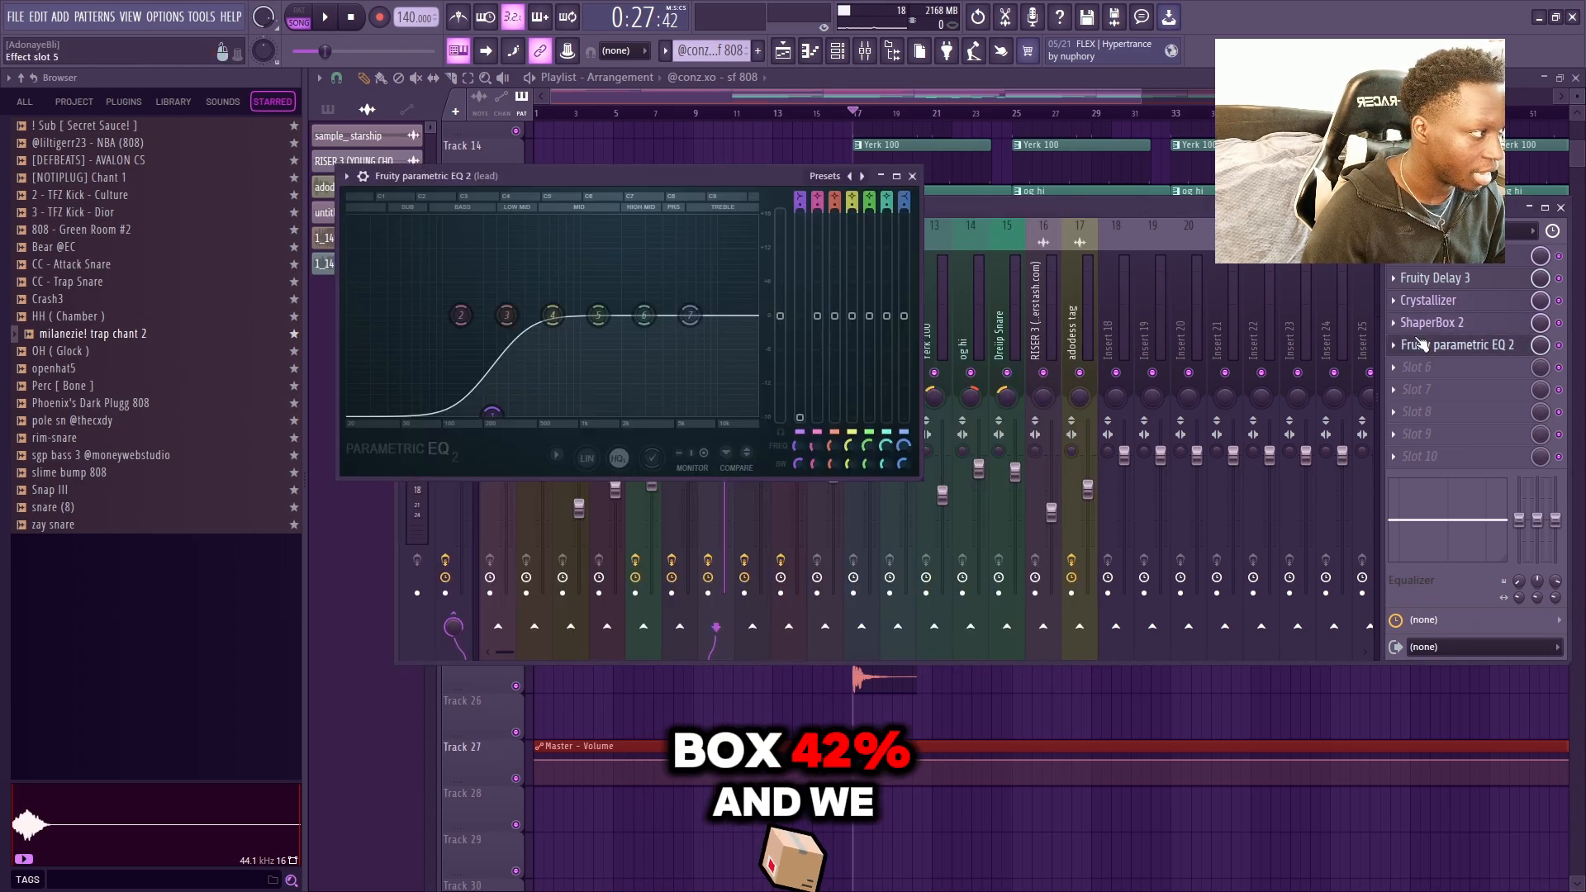
pyautogui.click(912, 177)
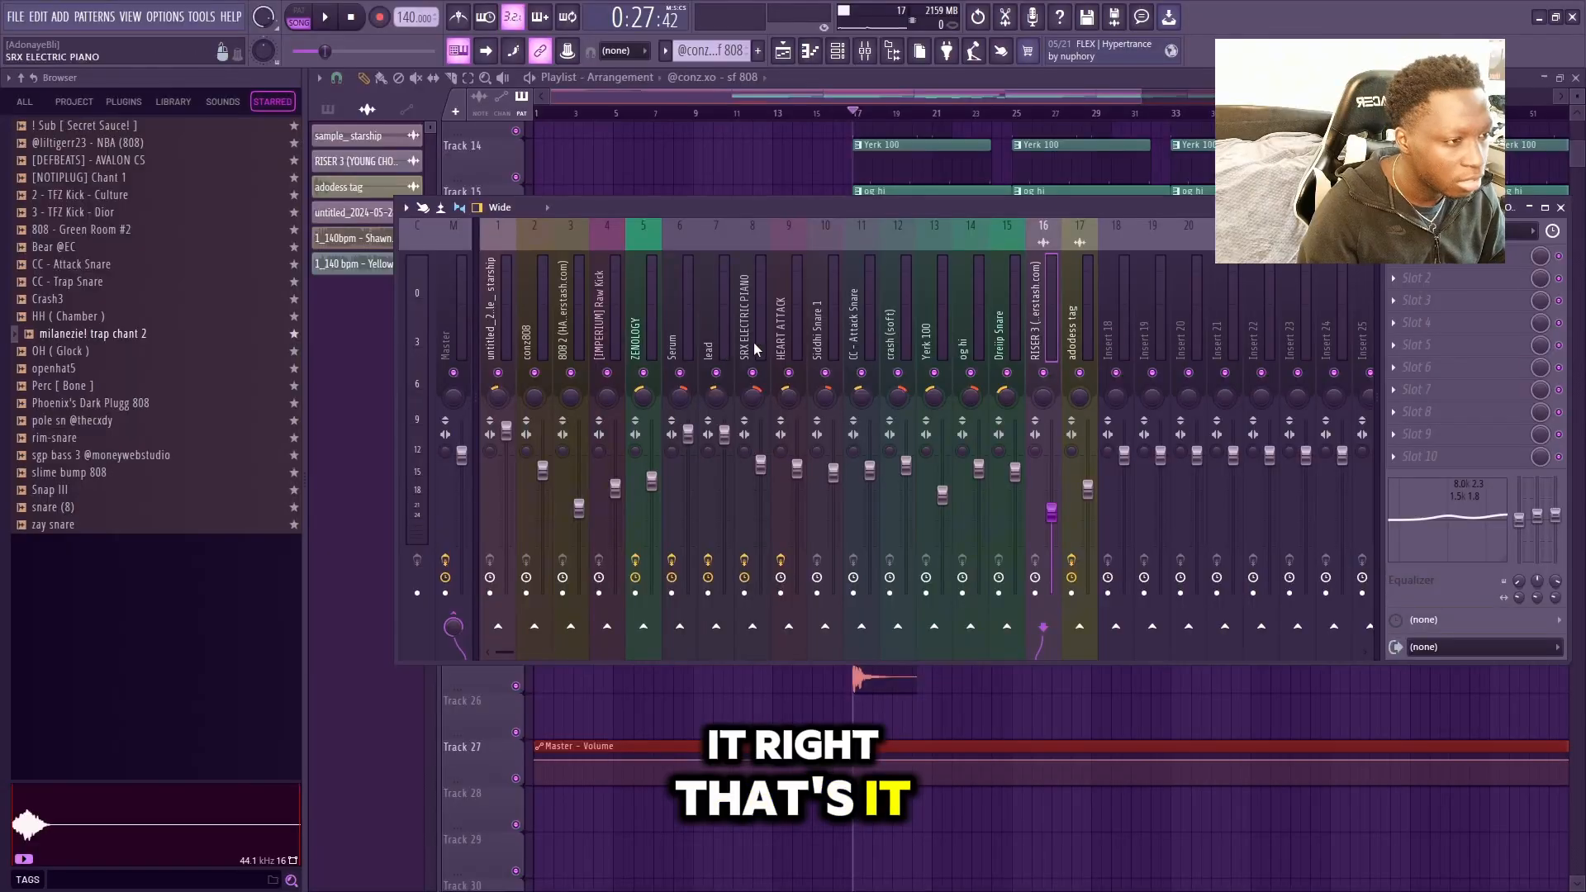
# Inspect the ValhallaVintageVerb, Chorus JUN-6 and Fruity parametric EQ 2 settings on the SRX ELECTRIC PIANO mixer track, closing the windows when done.
pyautogui.click(754, 347)
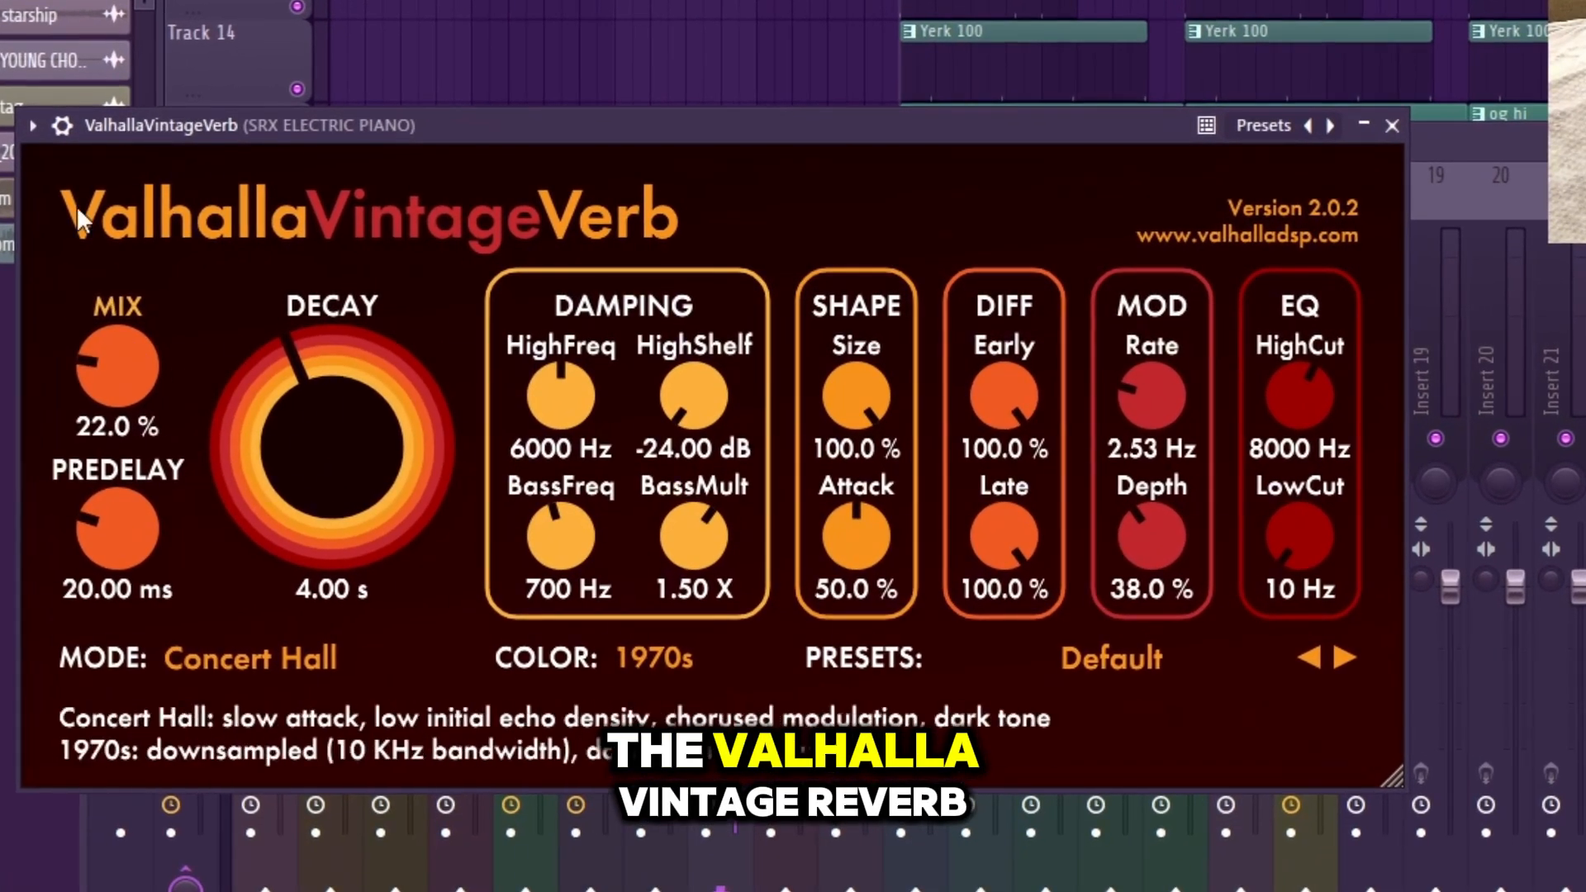
pyautogui.moveTo(214, 132); pyautogui.dragTo(314, 163)
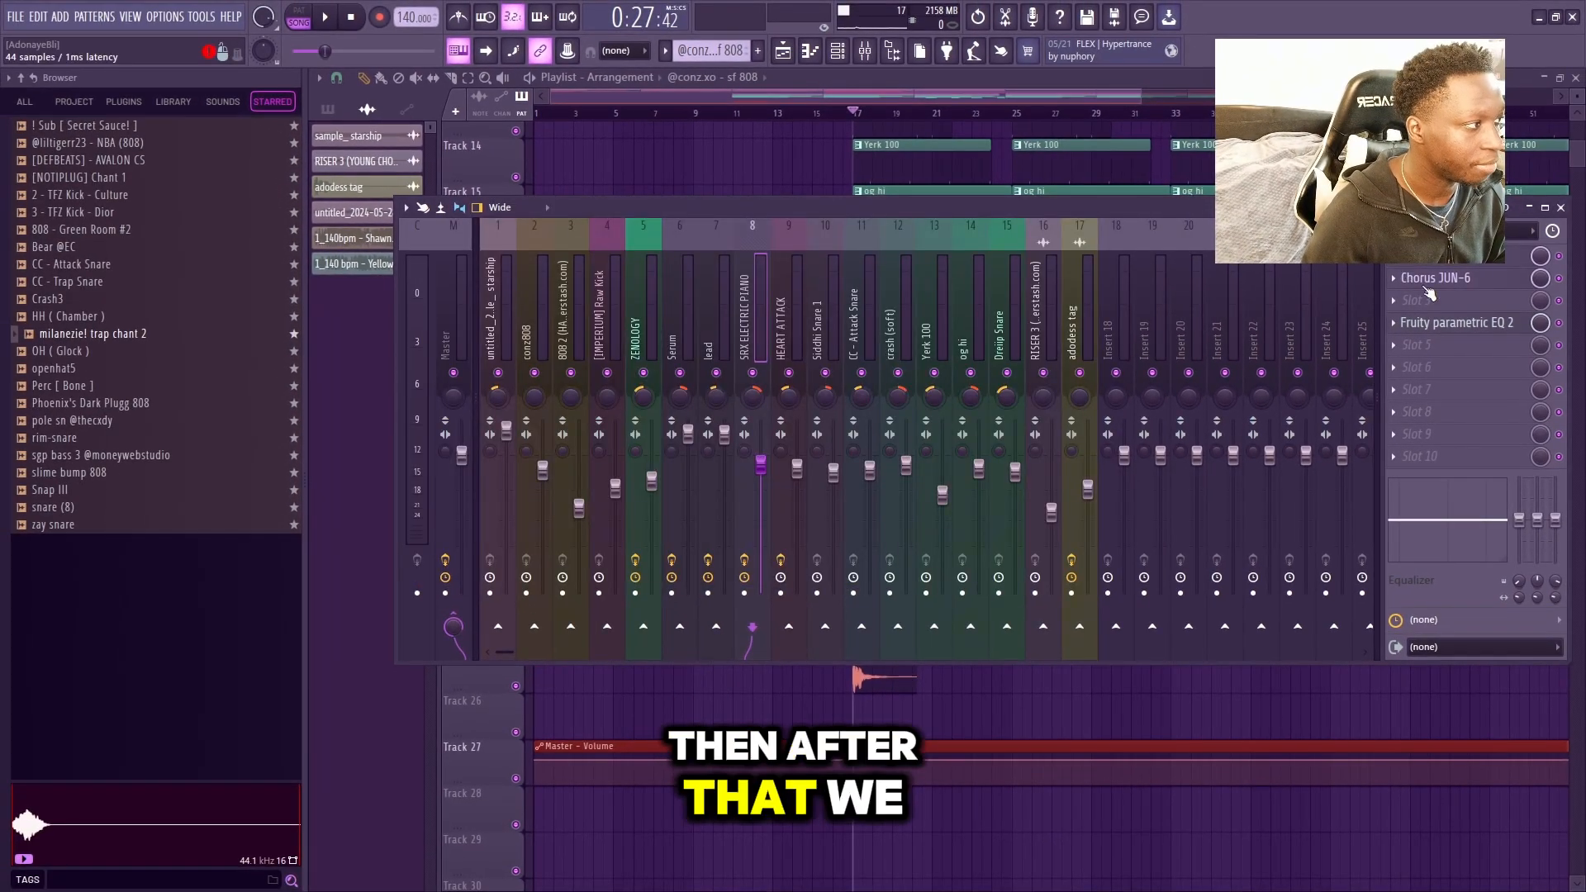
pyautogui.click(1433, 281)
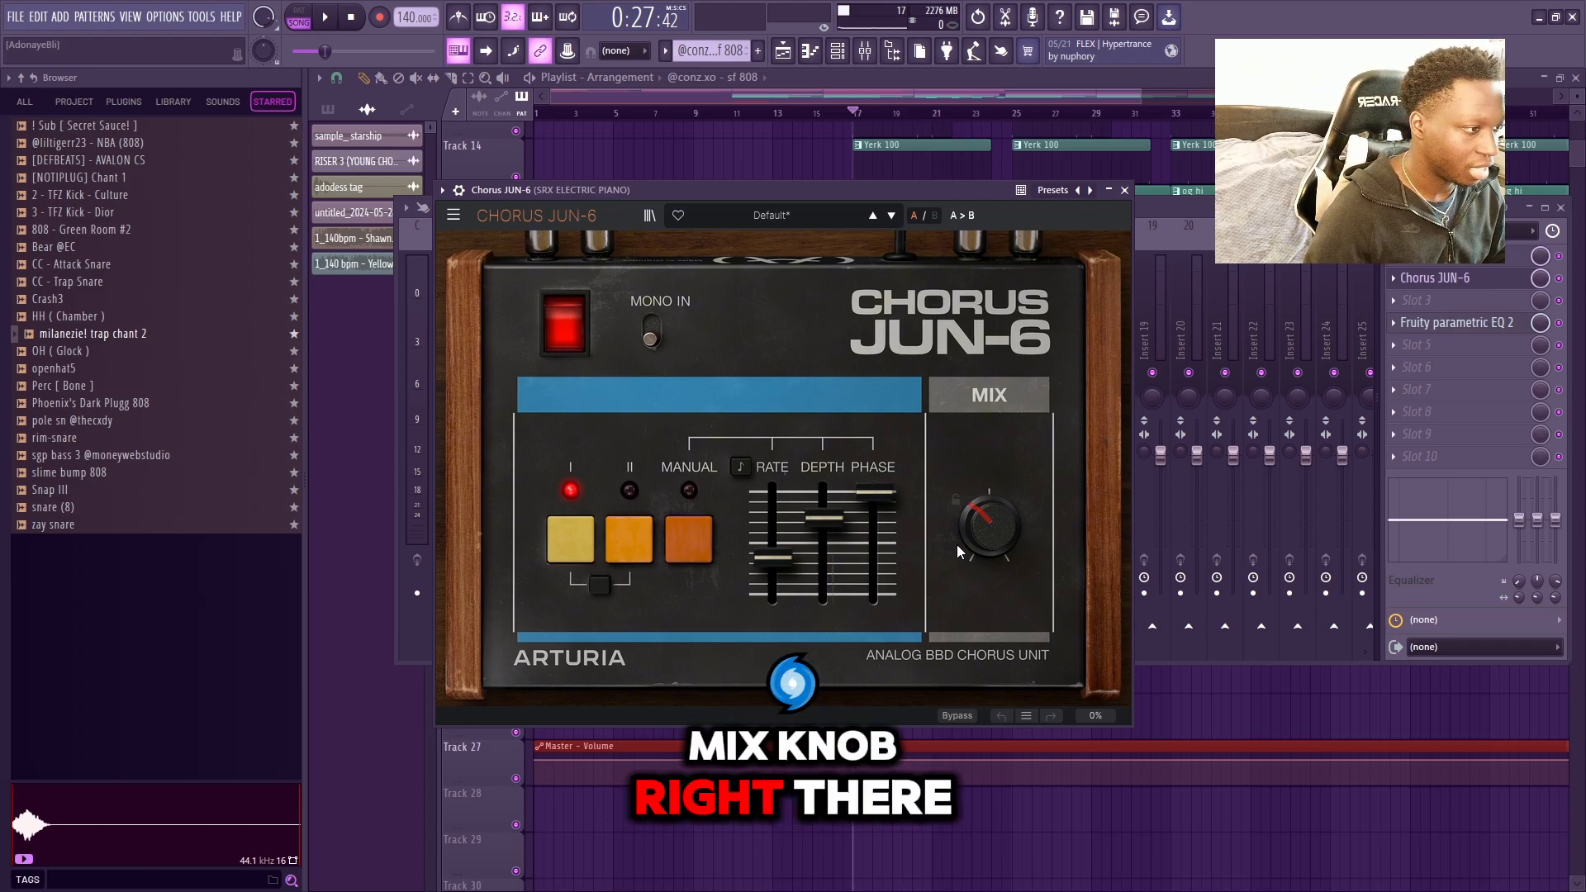
pyautogui.click(1491, 326)
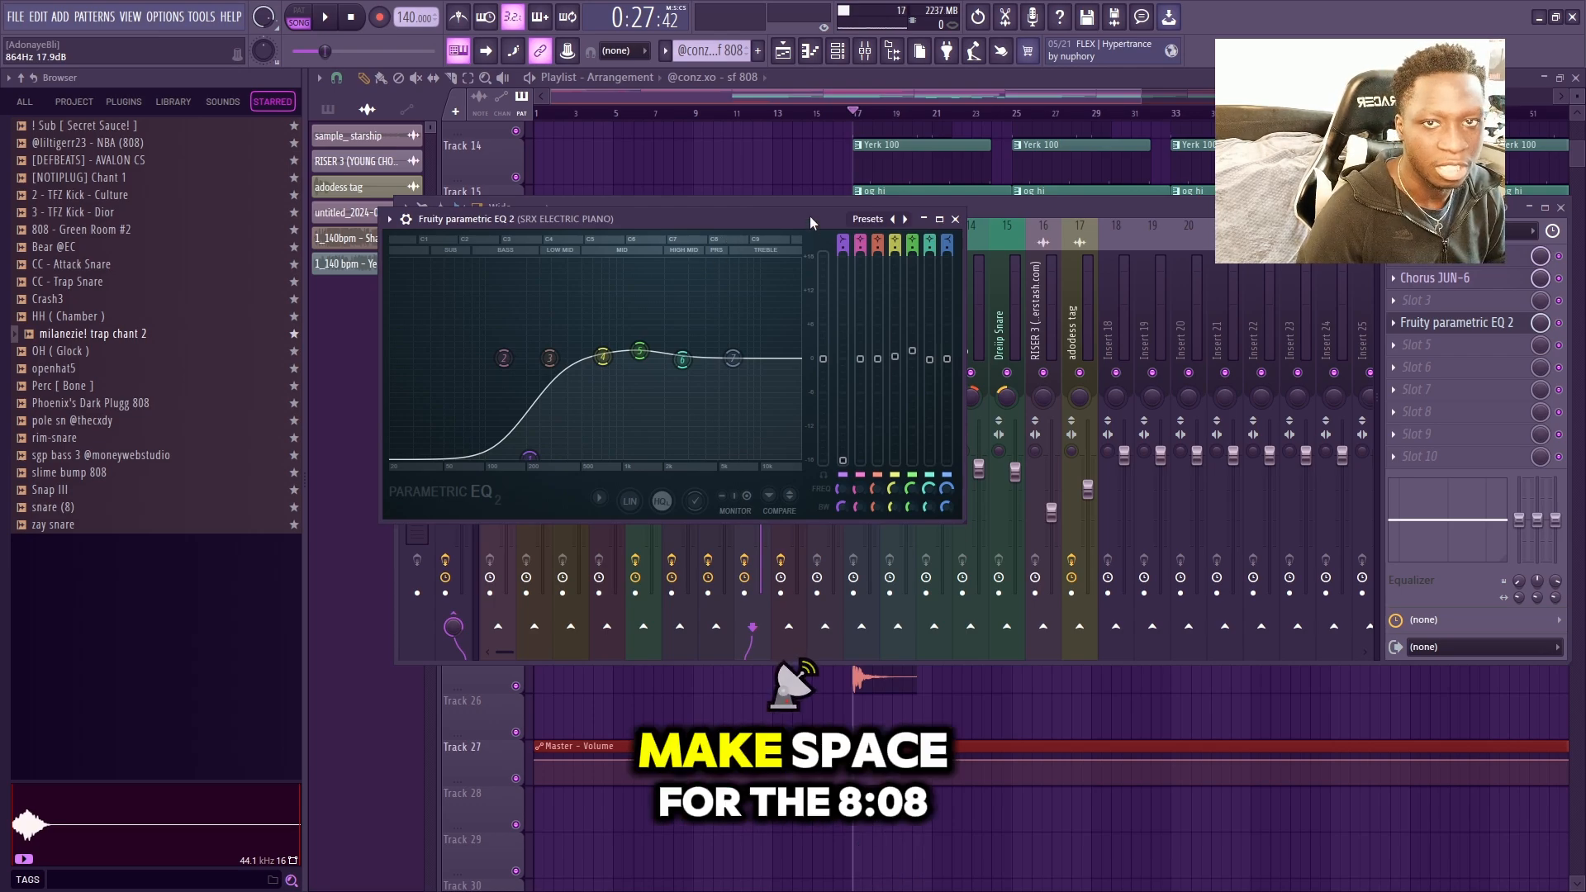
pyautogui.click(954, 219)
# Check the panning and track equalizer settings of the snare, crash and neighbouring percussion tracks in the mixer.
pyautogui.click(453, 329)
pyautogui.click(681, 334)
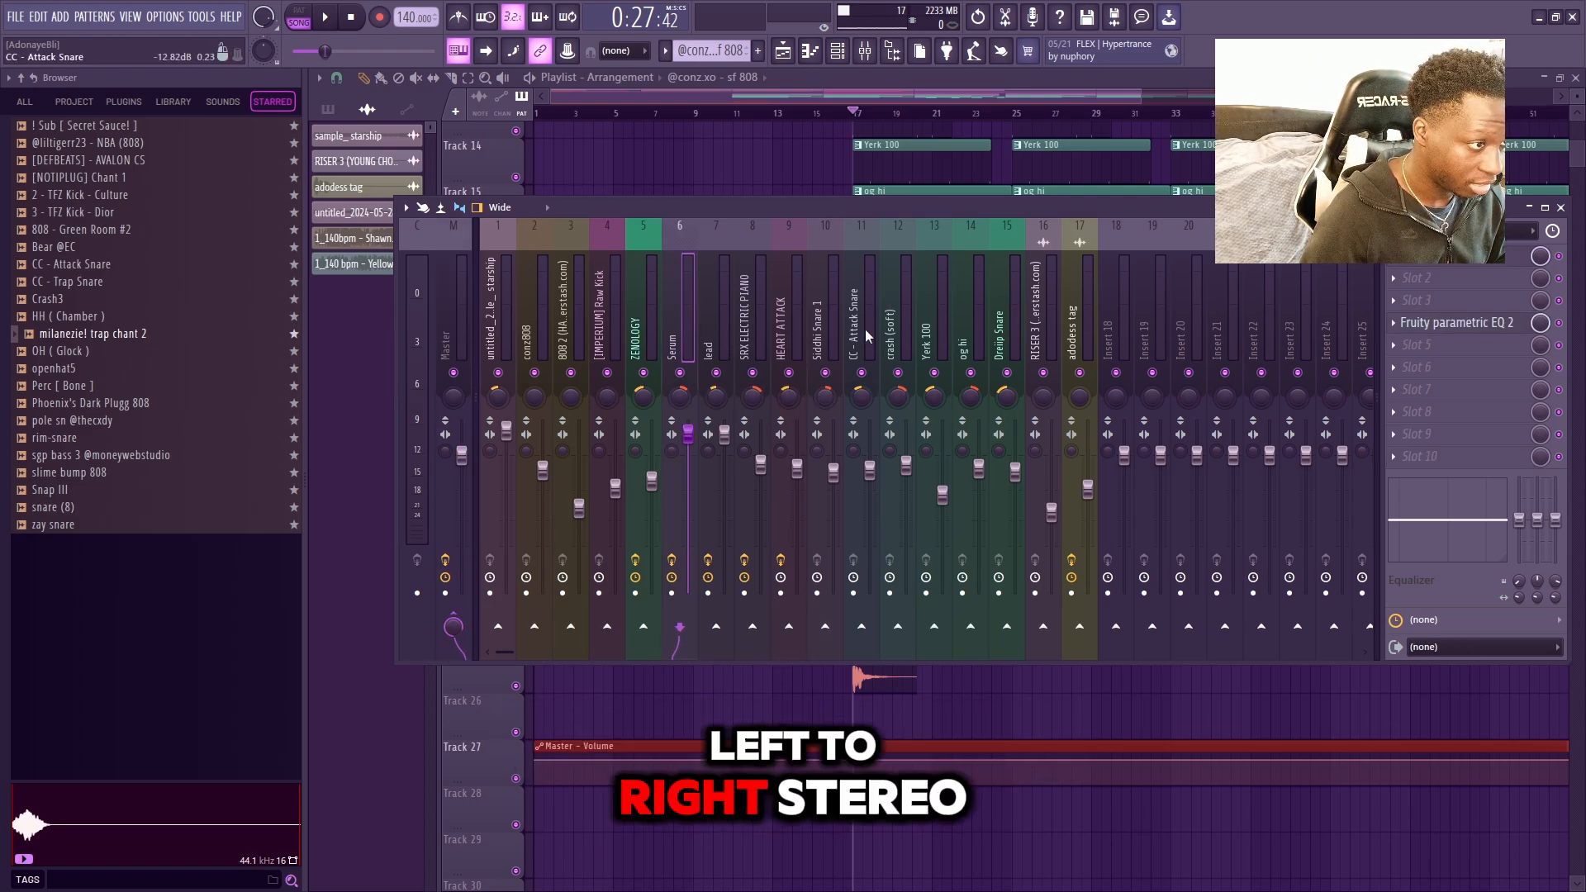
pyautogui.click(898, 366)
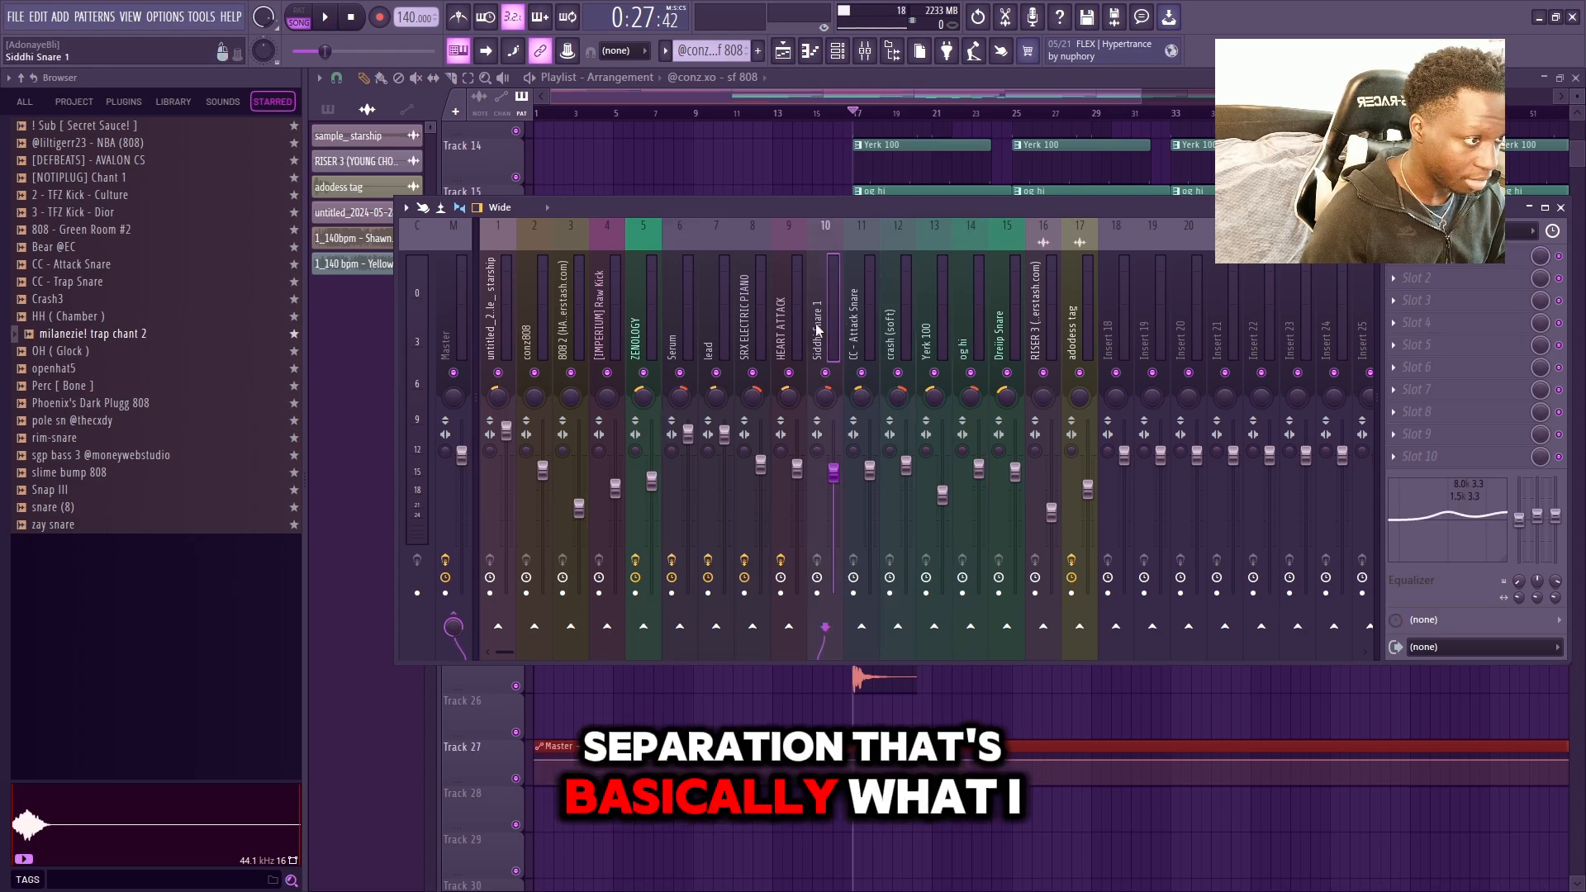
pyautogui.click(853, 336)
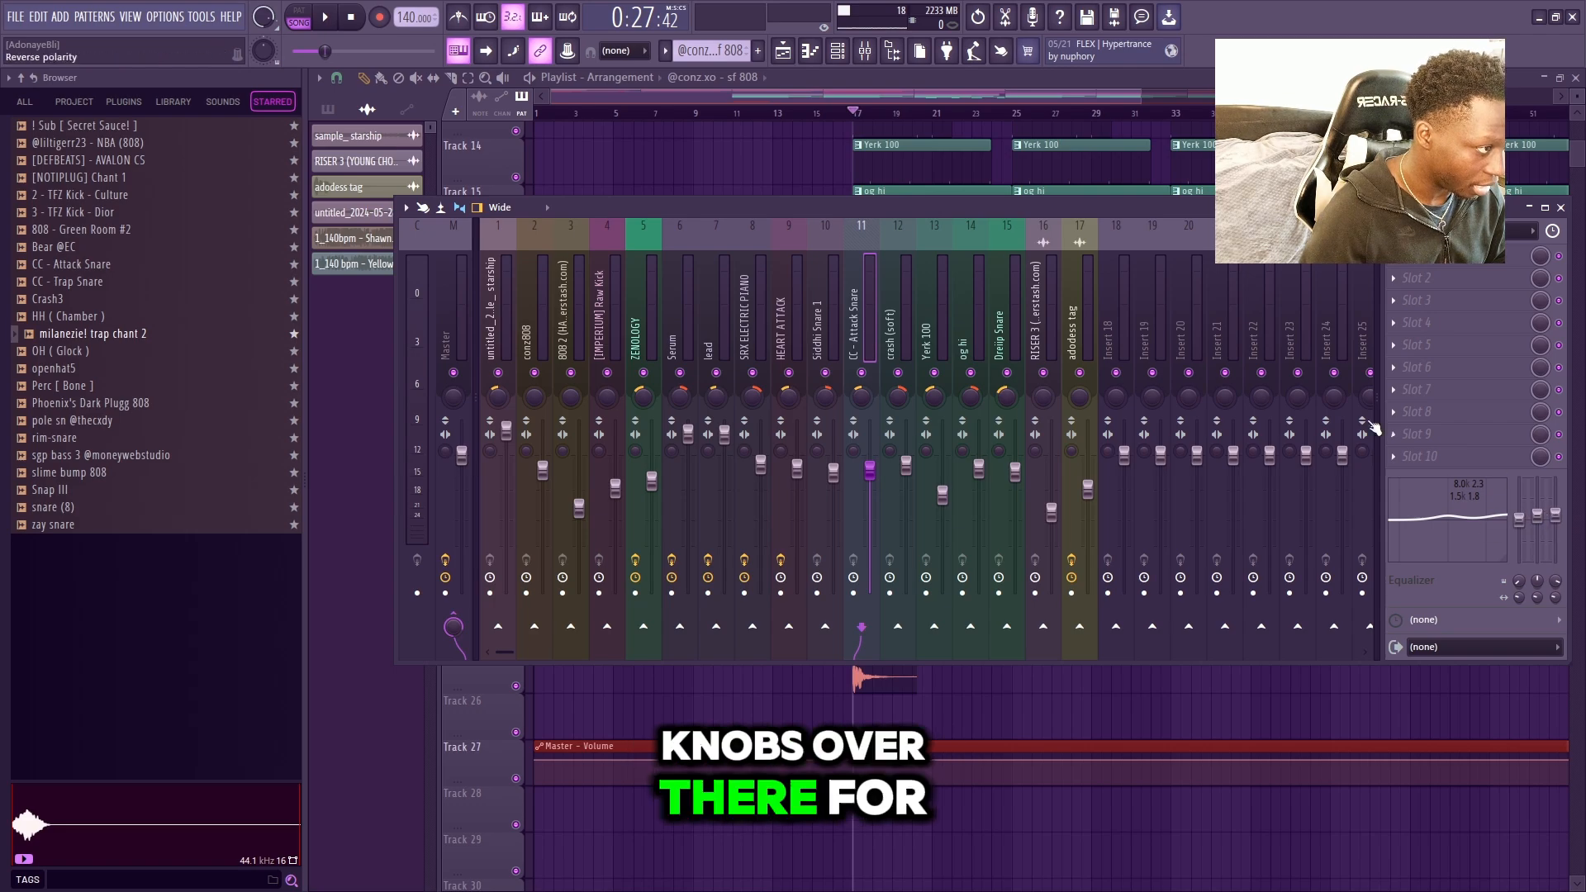
pyautogui.click(940, 336)
pyautogui.click(962, 338)
pyautogui.click(873, 331)
pyautogui.click(890, 335)
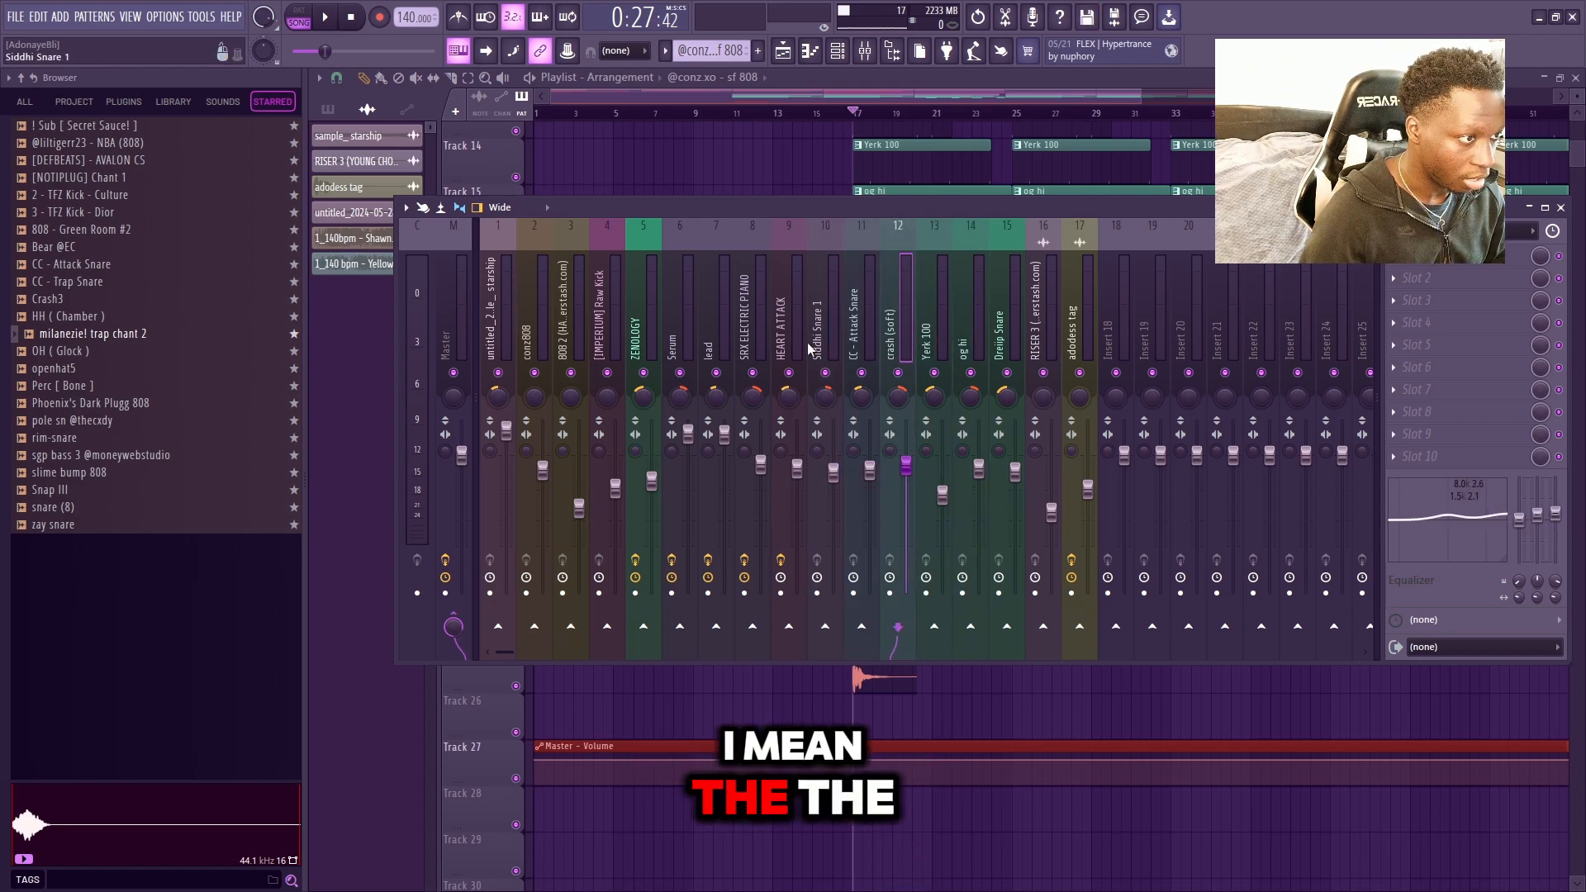
pyautogui.click(811, 347)
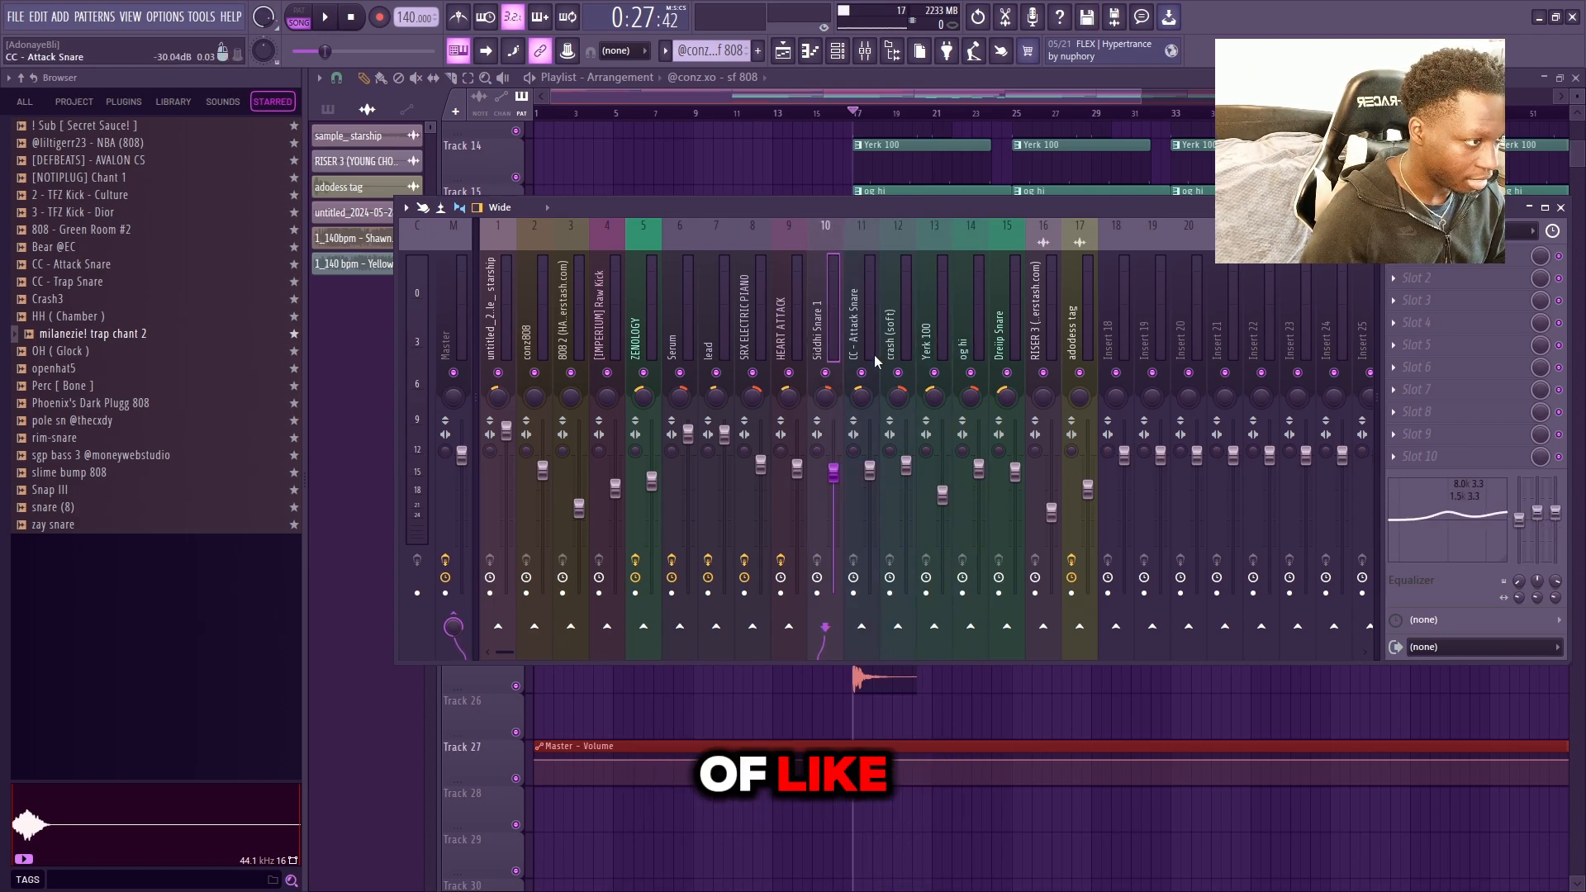